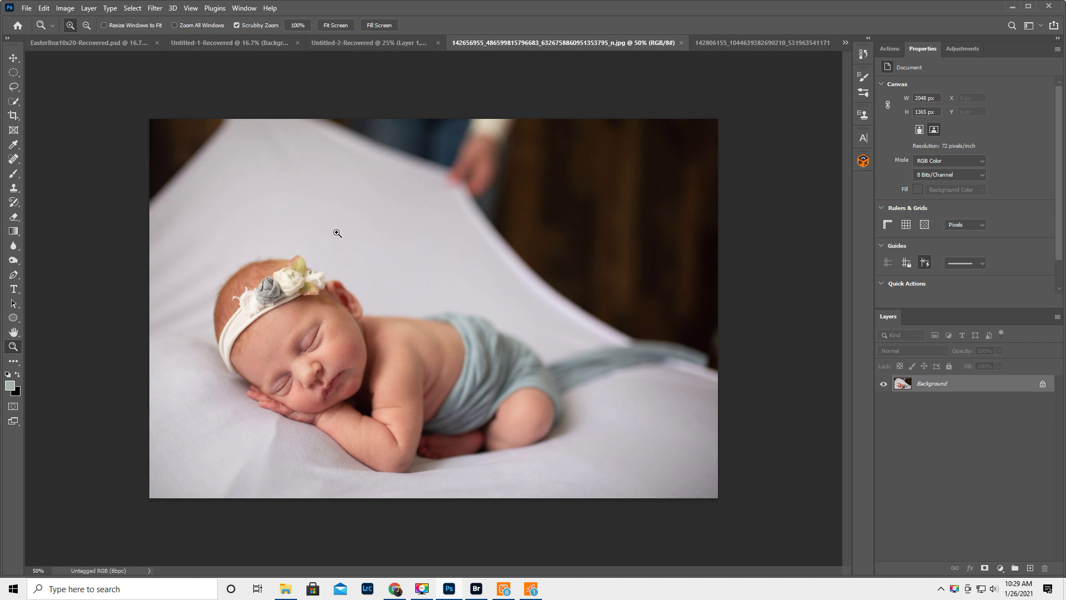
Lasso the dark corner above the blanket beside the baby's head and fill it with Content-Aware, clearing the selection
click(13, 88)
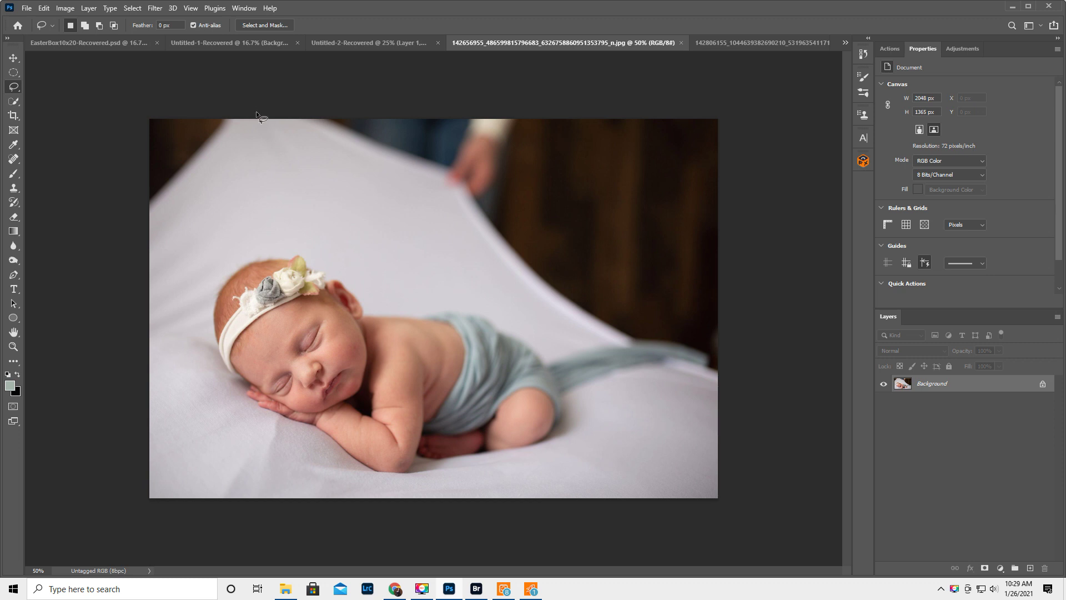
drag(248, 128, 225, 158)
drag(127, 225, 114, 131)
drag(266, 94, 266, 95)
key(BackSpace)
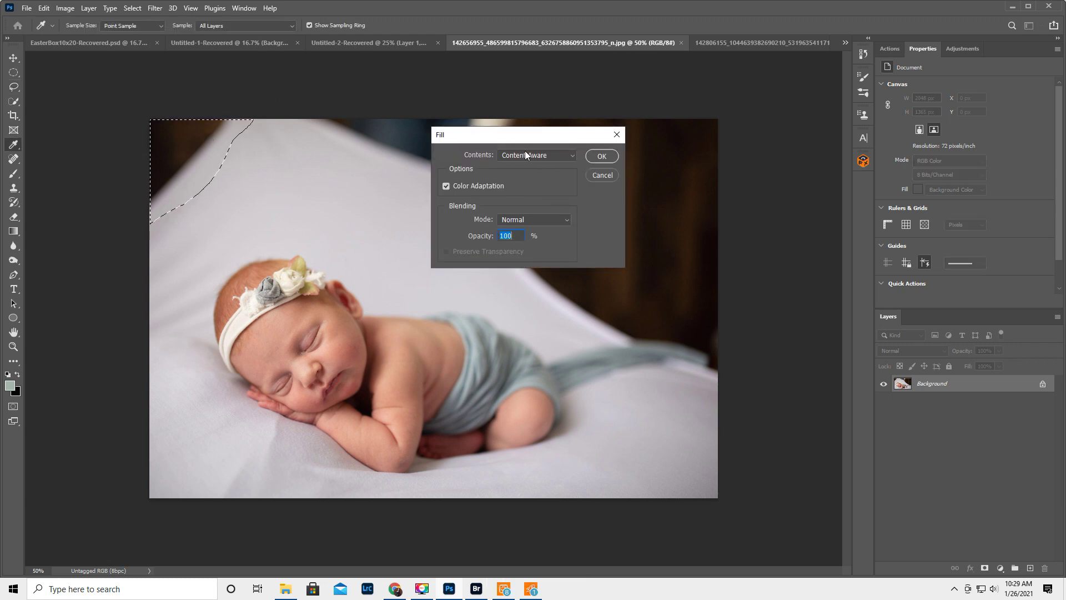
click(525, 154)
click(548, 157)
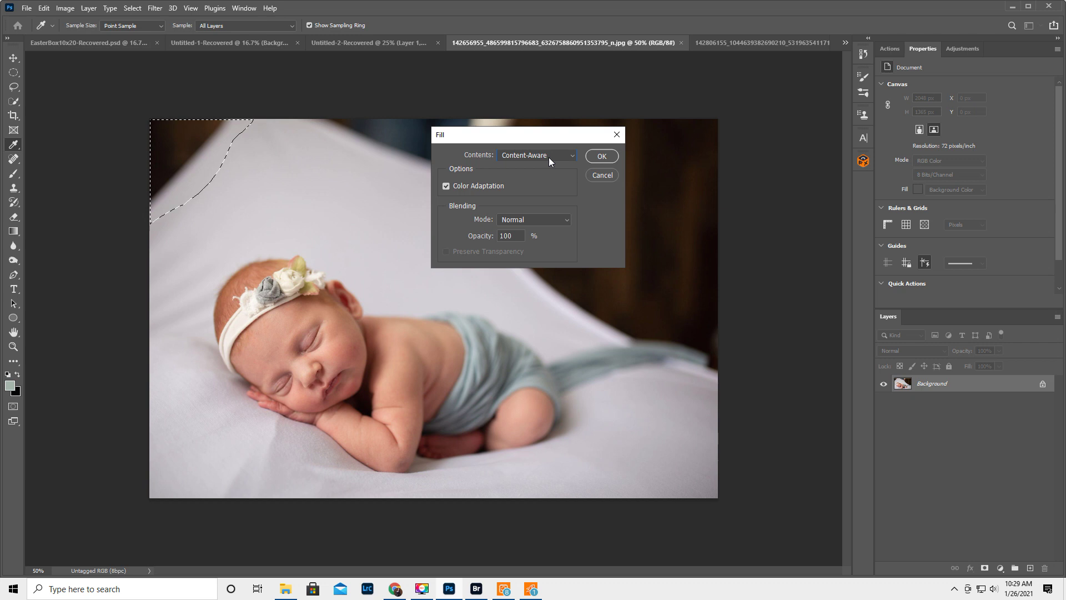
click(603, 154)
key(ctrl+d)
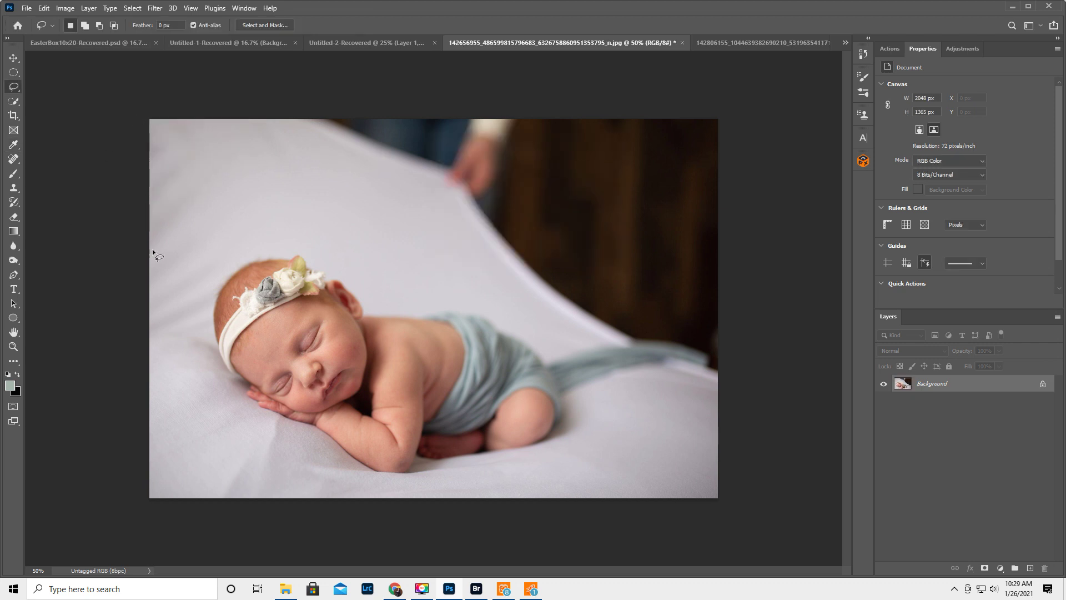
Undo the deselection, the Content-Aware fill and the lasso selection
key(ctrl+z)
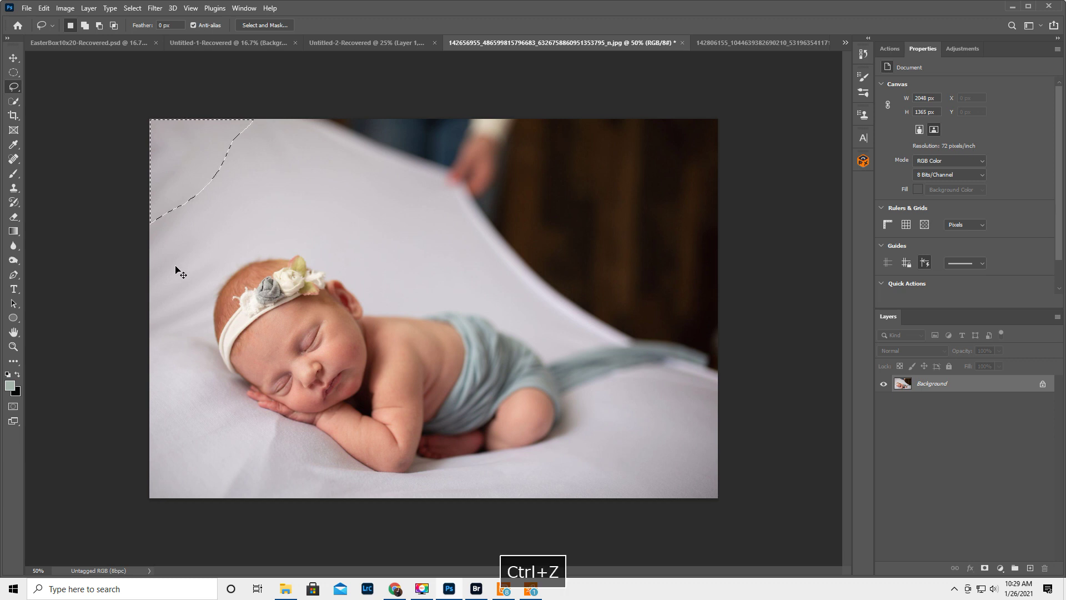
key(ctrl+z)
key(ctrl+z)
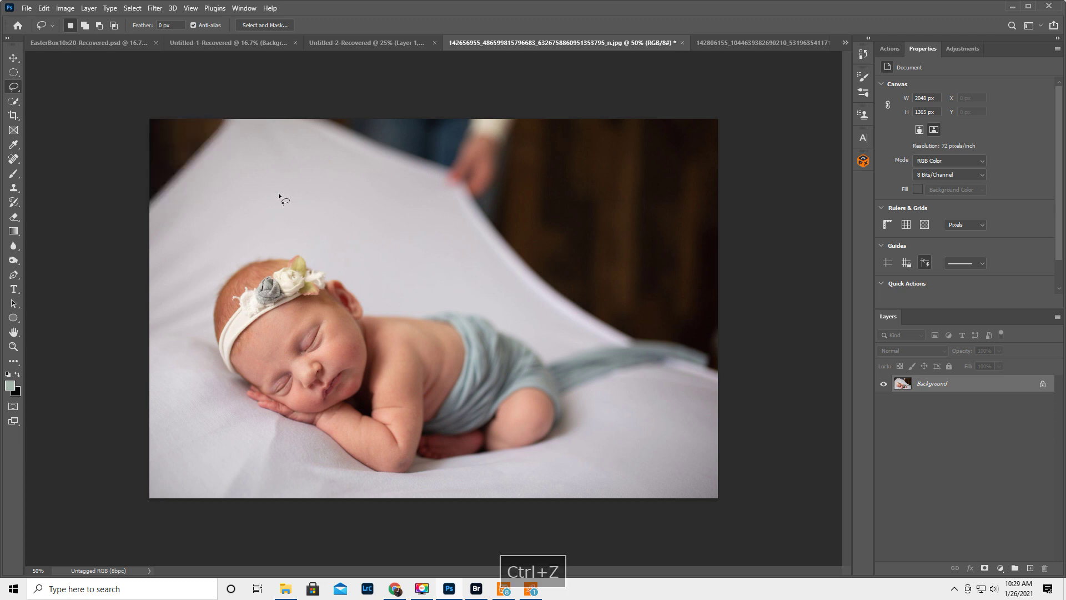
Use Liquify with a size 300 brush to push the blanket fabric over the dark corner above the baby's head
click(144, 8)
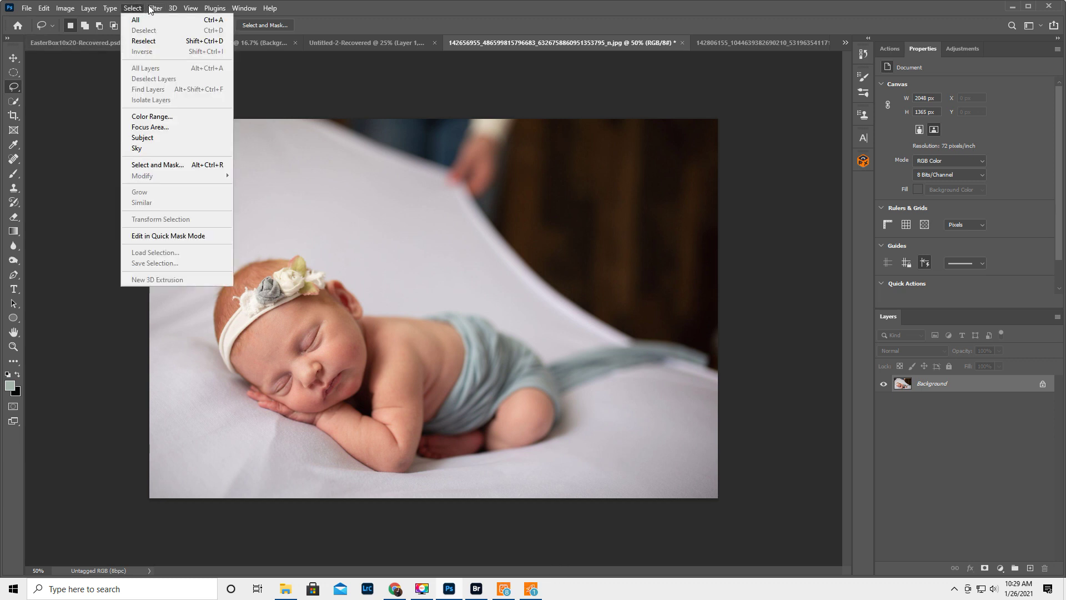
mouse_move(153, 10)
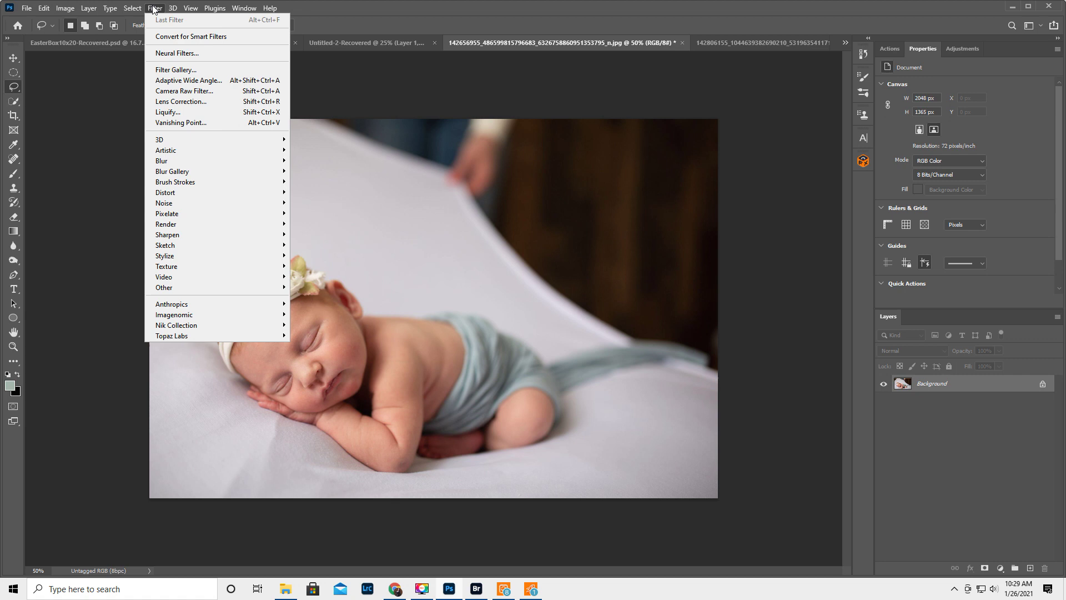
click(170, 110)
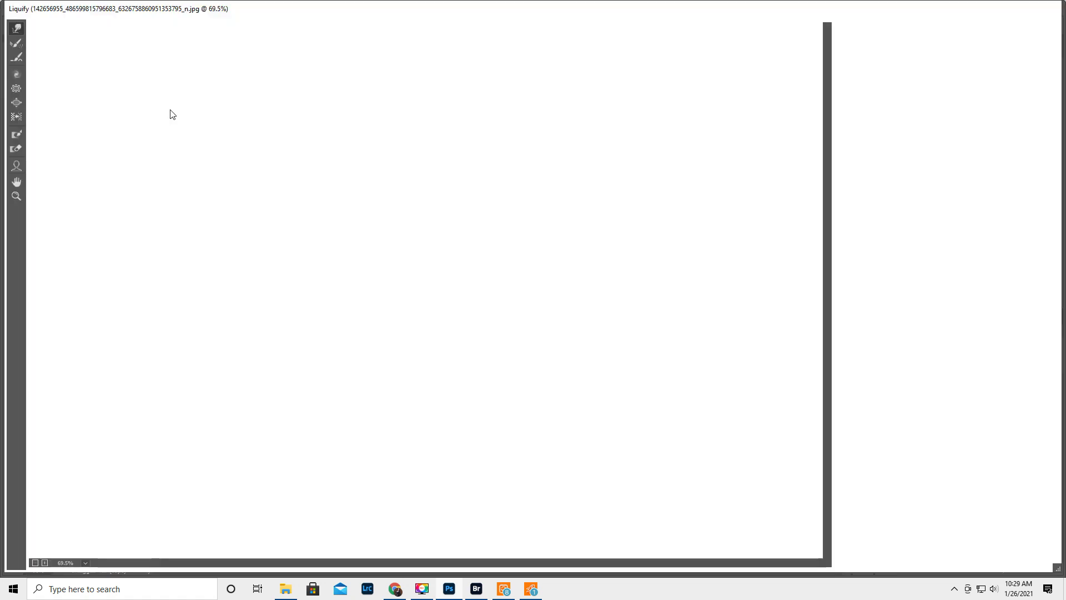
key([)
key([)
key([)
key([)
key([)
key([)
key([)
key([)
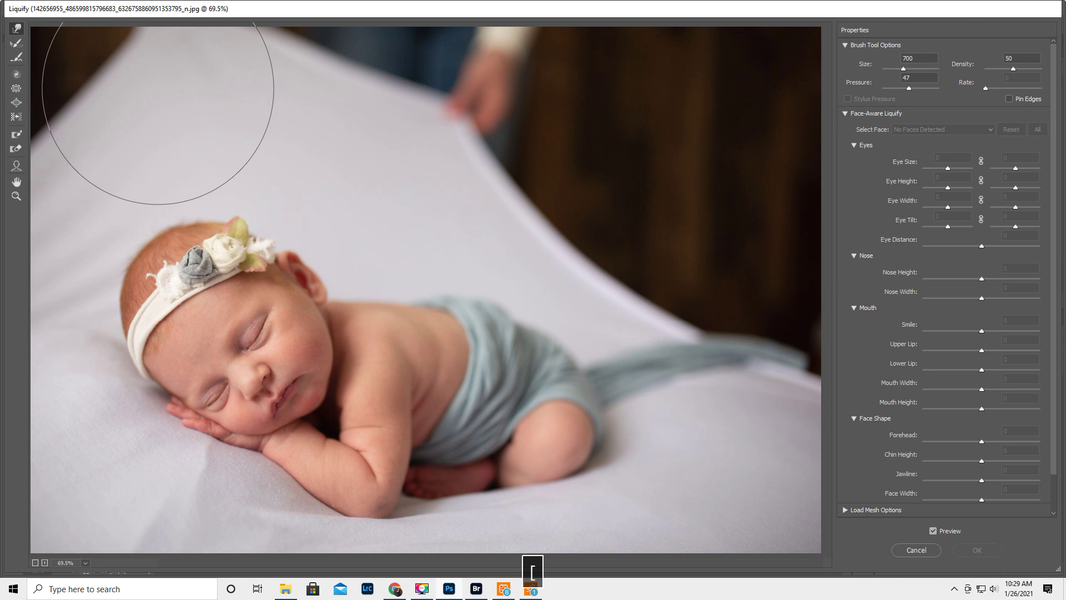
mouse_move(79, 19)
mouse_down()
mouse_move(61, 28)
mouse_move(107, 90)
mouse_move(67, 48)
mouse_move(64, 136)
mouse_move(36, 72)
mouse_move(77, 83)
mouse_move(9, 23)
mouse_move(74, 69)
mouse_move(47, 24)
mouse_move(71, 60)
mouse_move(22, 40)
mouse_move(52, 74)
mouse_move(33, 100)
mouse_move(55, 117)
mouse_up()
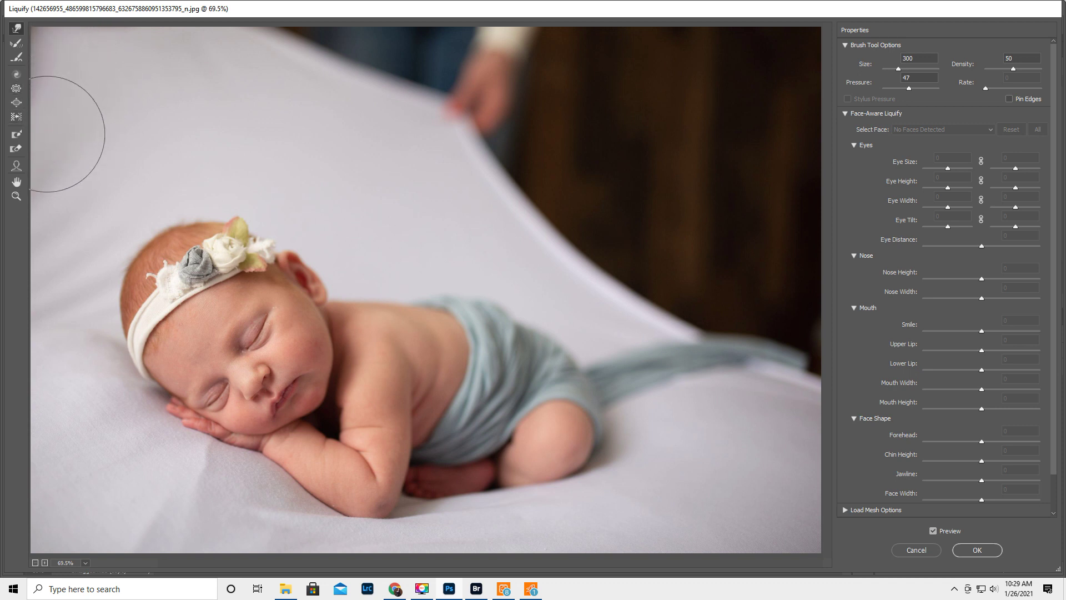
click(977, 549)
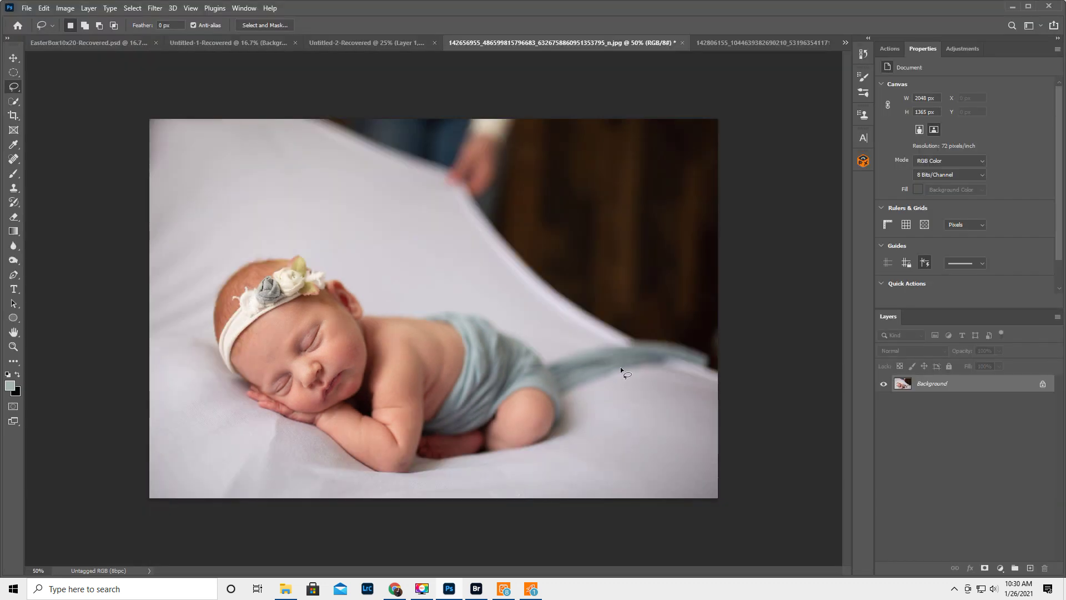
Select the baby and the trailing wrap with the Object Selection Tool, and switch to the Quick Selection Tool
click(11, 101)
right_click(14, 102)
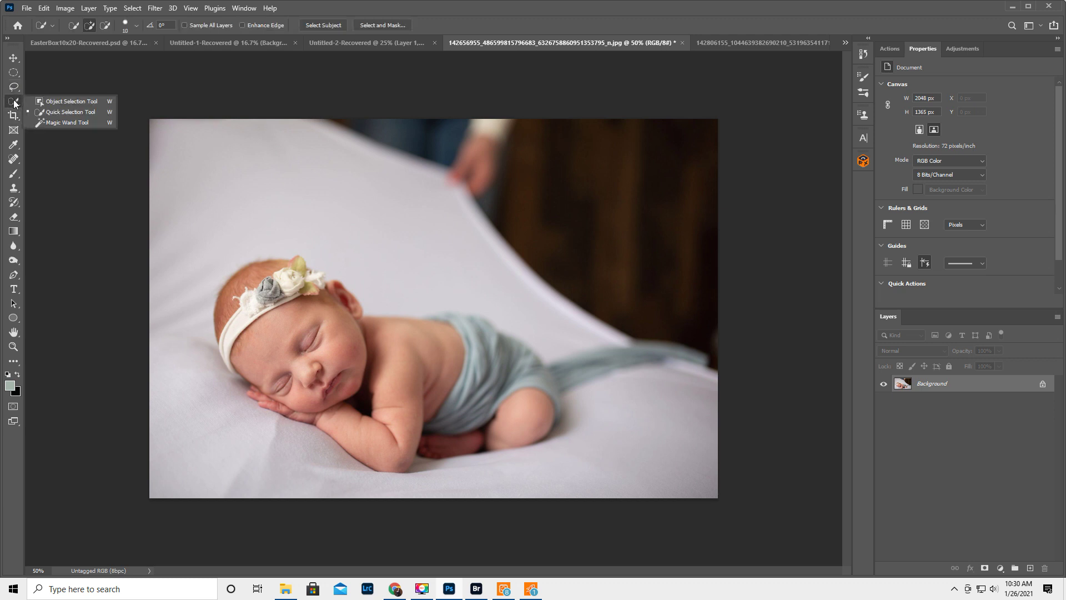
click(66, 99)
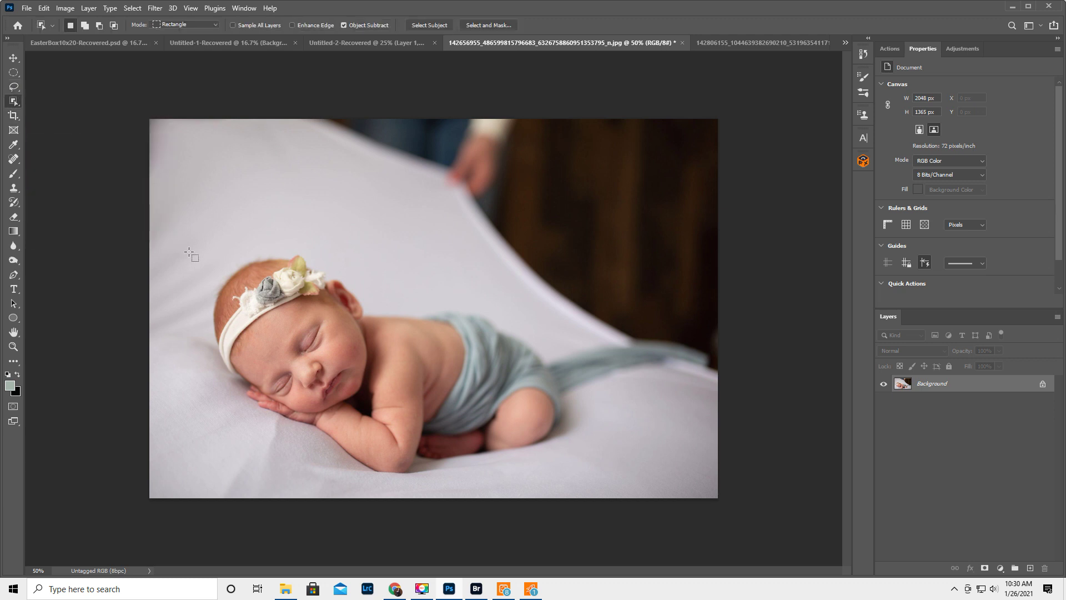
drag(195, 234, 713, 475)
click(14, 100)
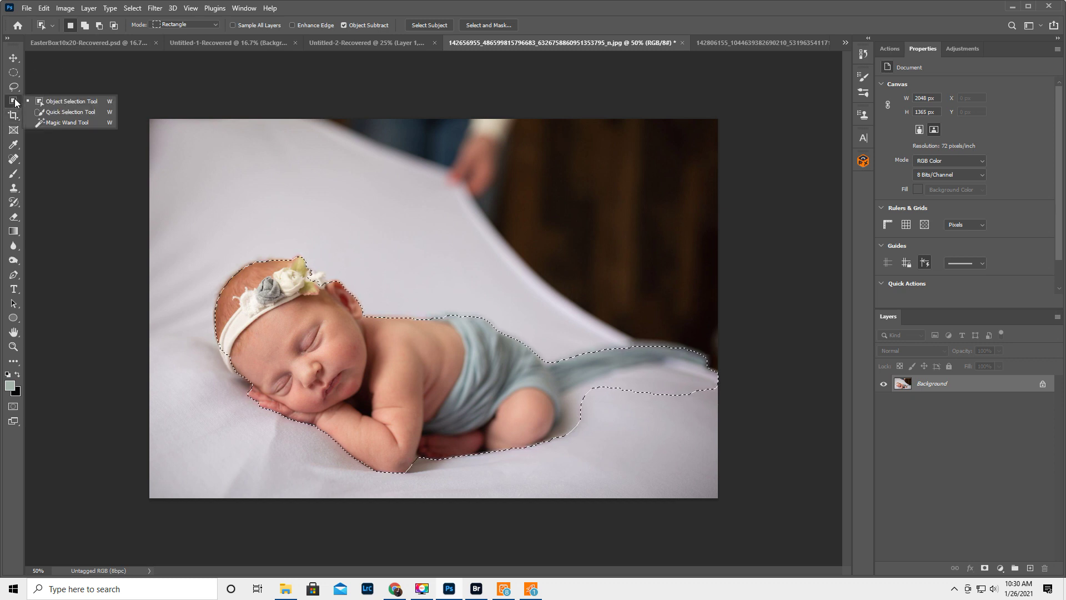
click(61, 111)
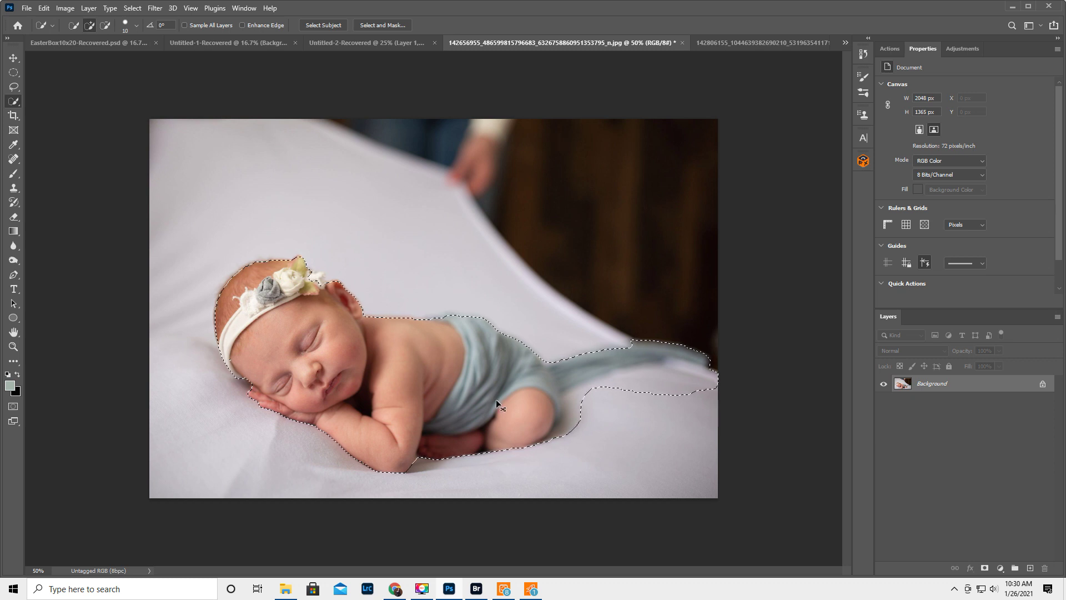
Copy the selected baby to a new layer named Baby and duplicate the Background layer
key(ctrl+j)
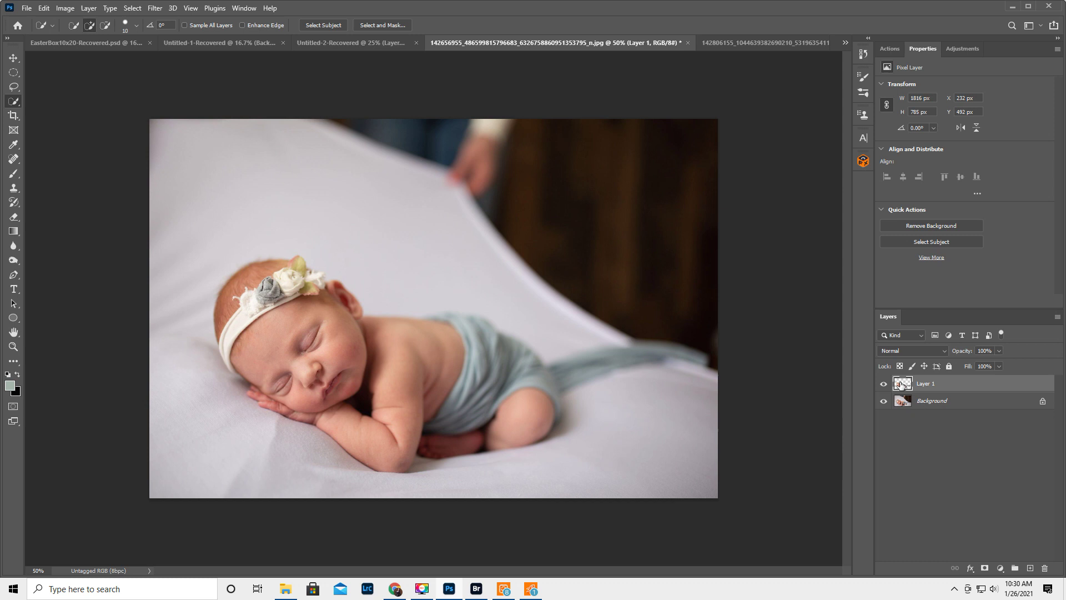
double_click(923, 384)
text(Baby)
key(Return)
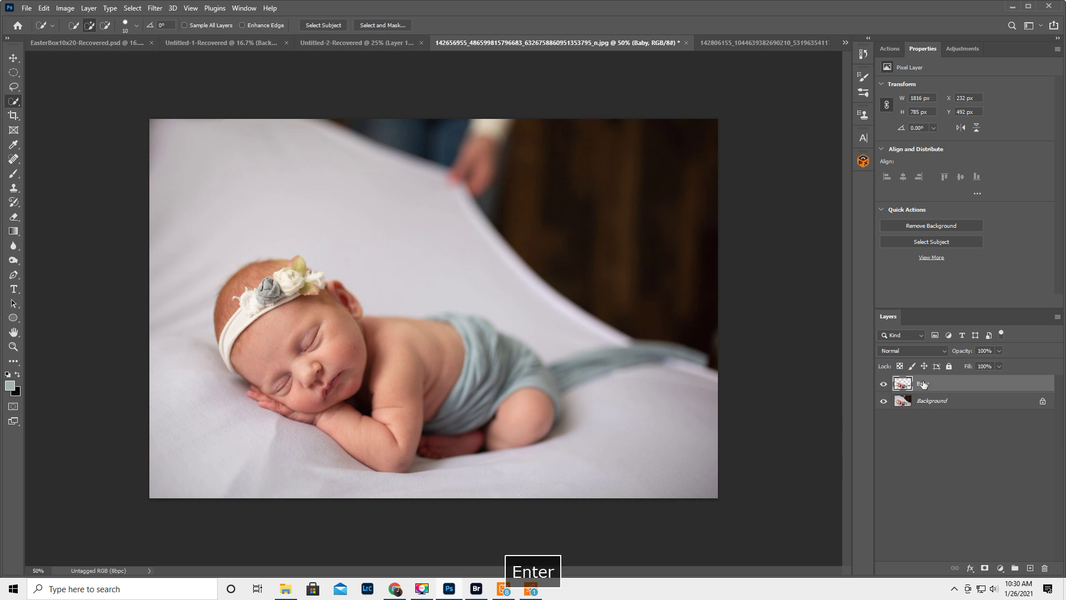
click(959, 402)
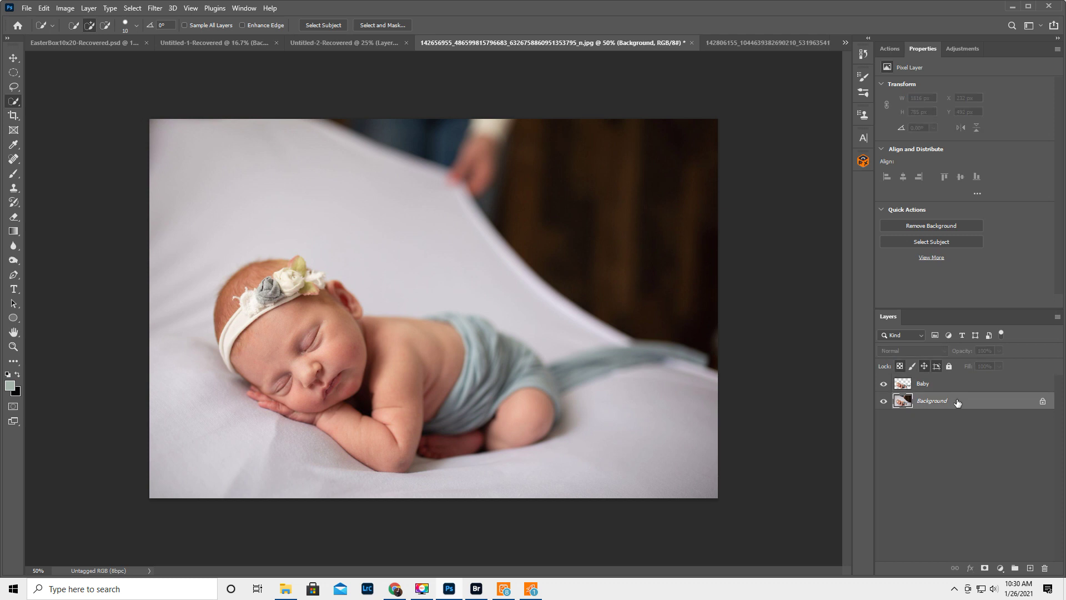
key(ctrl+j)
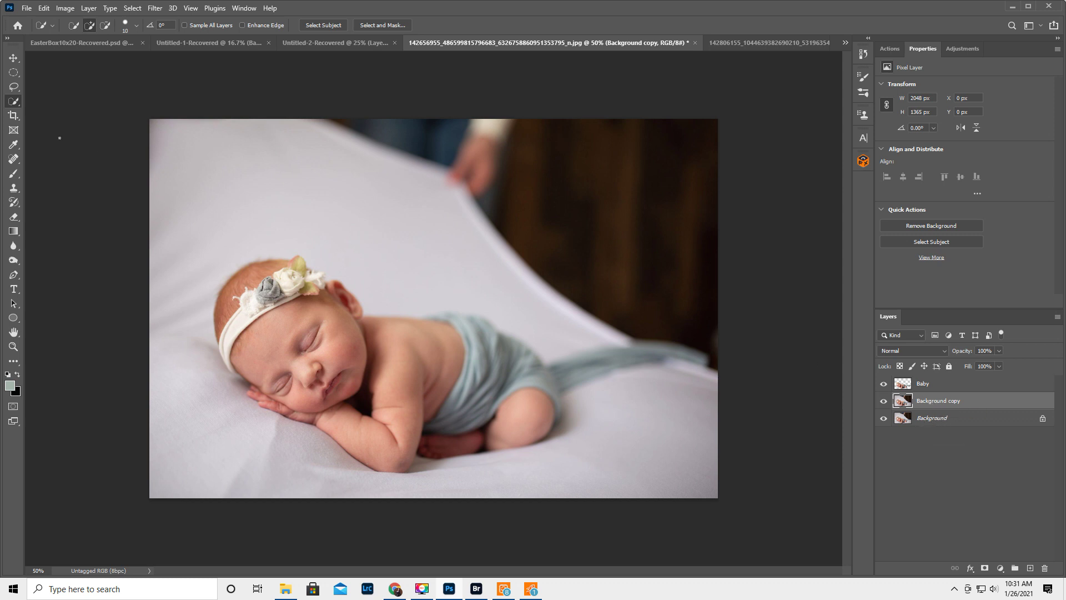
Paint sampled fabric colour across the upper backdrop, partly covering the jeans, with a size 500 brush at 100% opacity on Background copy
click(14, 174)
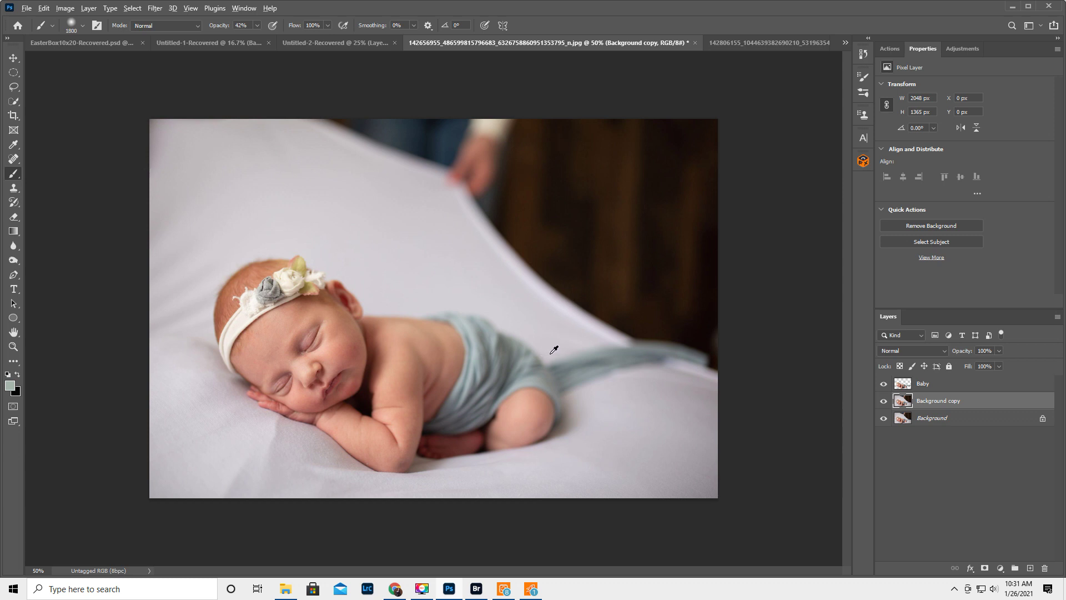
alt+click(329, 218)
key(bracketleft)
key(bracketleft)
key(bracketleft)
key(bracketleft)
key(bracketleft)
key(bracketleft)
key(bracketleft)
key(bracketleft)
key(bracketleft)
key(bracketleft)
key(bracketleft)
key(bracketleft)
drag(218, 28, 250, 28)
alt+click(357, 229)
mouse_move(390, 133)
mouse_down()
mouse_move(389, 111)
mouse_move(358, 111)
mouse_move(342, 126)
mouse_up()
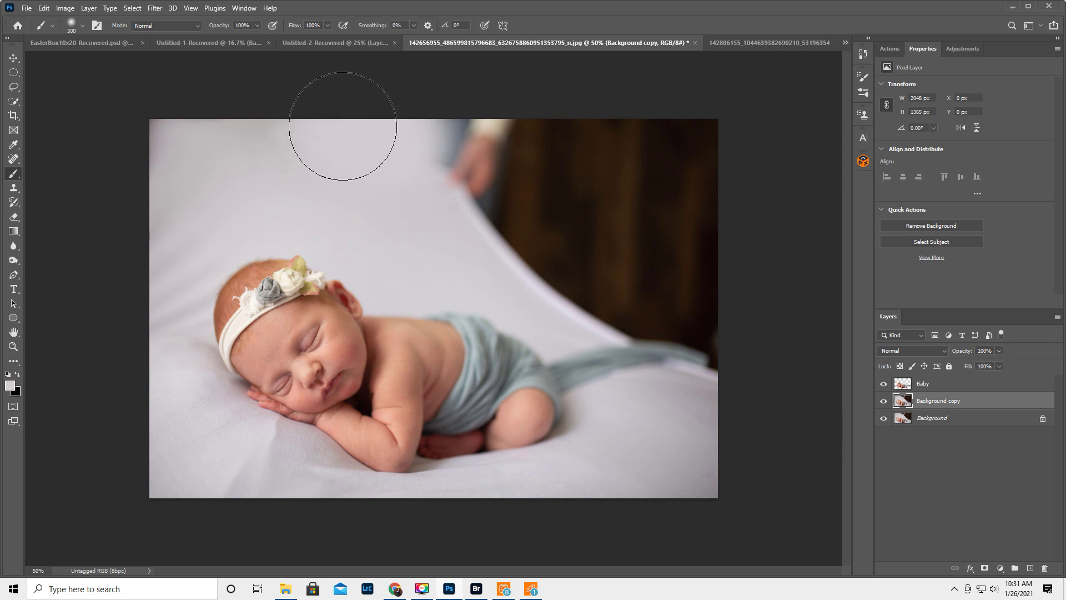
alt+click(250, 207)
mouse_move(271, 164)
mouse_down()
mouse_move(241, 177)
mouse_move(196, 157)
mouse_move(160, 171)
mouse_up()
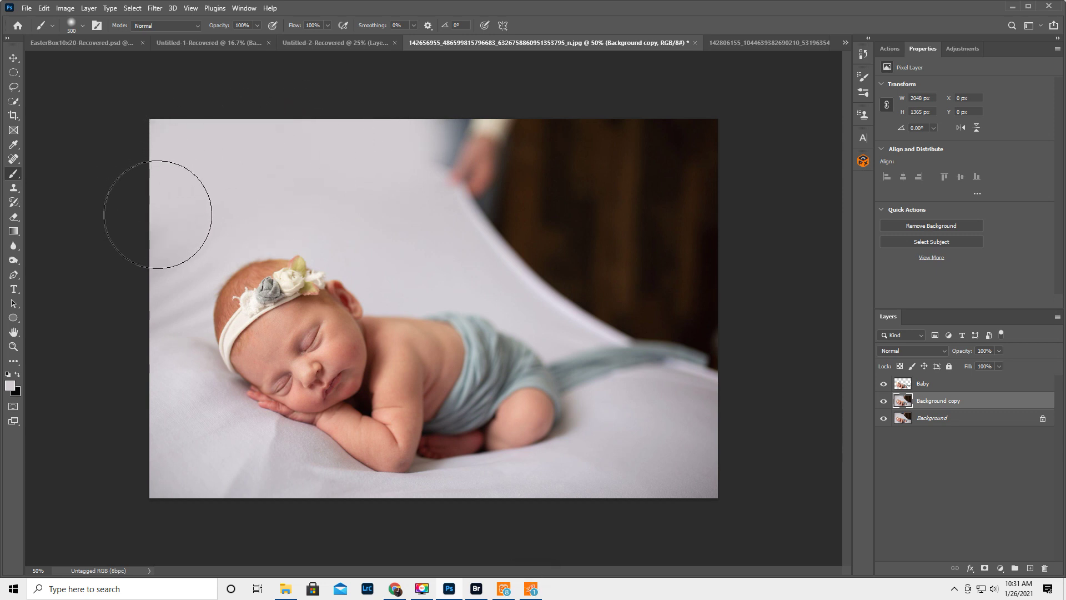
Paint sampled fabric tones over the hand and most of the dark wood background, extending the blanket toward the far edge
alt+click(432, 252)
mouse_move(472, 214)
mouse_down()
mouse_move(482, 138)
mouse_move(482, 206)
mouse_up()
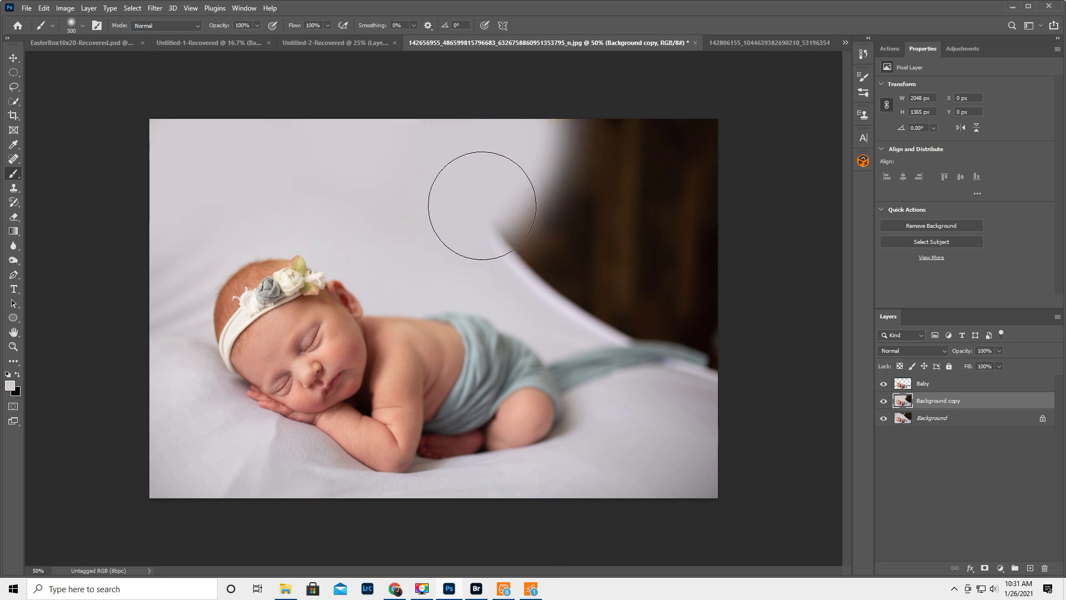
alt+click(491, 271)
mouse_move(504, 245)
mouse_down()
mouse_move(543, 242)
mouse_move(517, 224)
mouse_move(549, 204)
mouse_move(593, 148)
mouse_up()
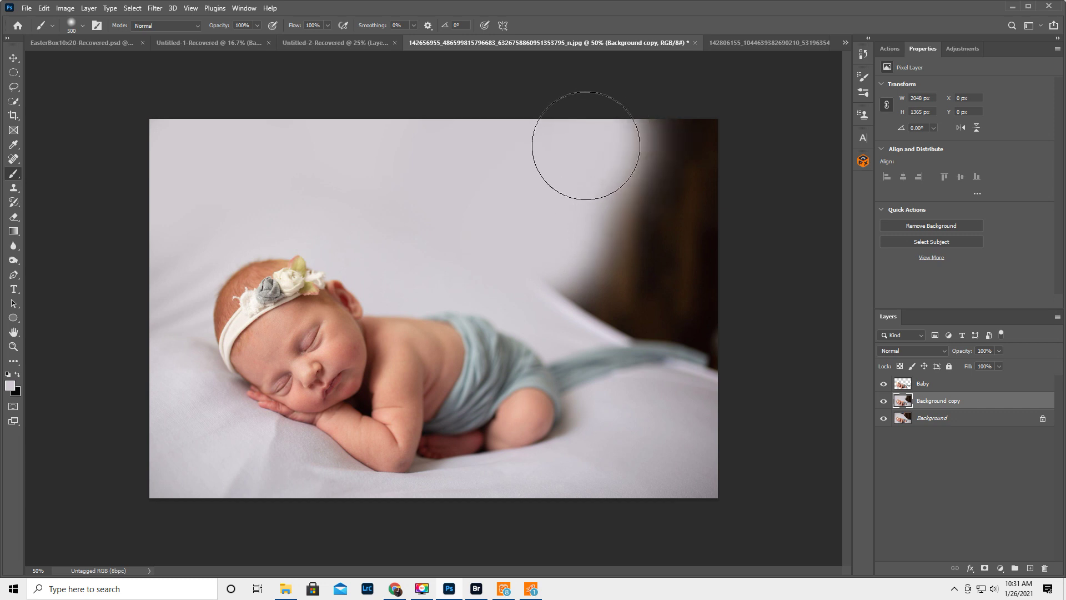
alt+click(523, 329)
mouse_move(541, 324)
mouse_down()
mouse_move(629, 243)
mouse_move(649, 210)
mouse_move(656, 153)
mouse_move(638, 170)
mouse_move(673, 170)
mouse_move(714, 161)
mouse_up()
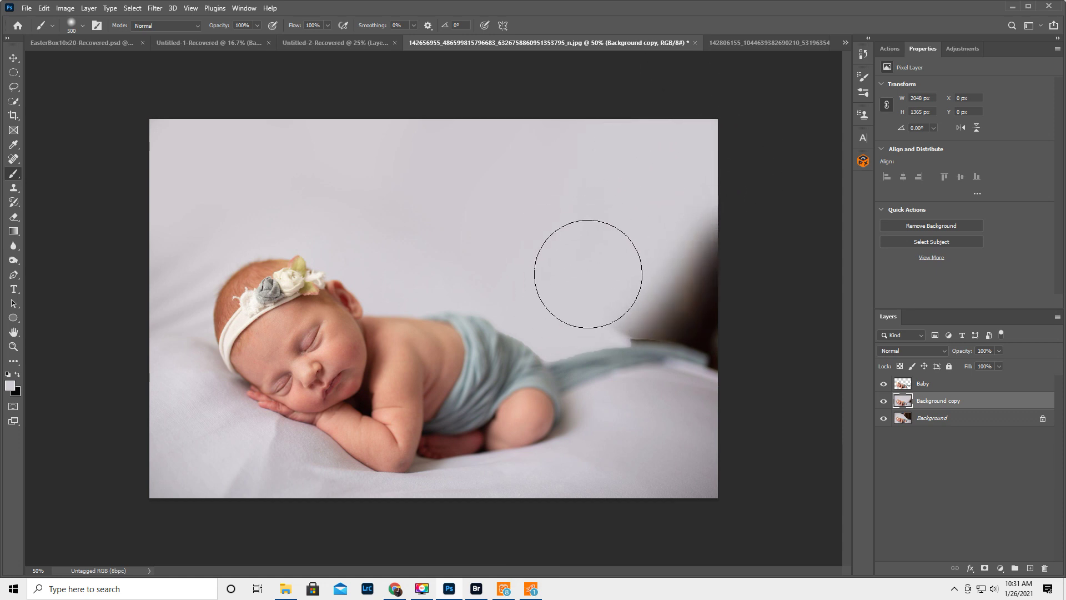
Try to cover the remaining dark area above the wrap's tail with the size 500 brush, and undo the stroke
alt+click(612, 307)
mouse_move(612, 307)
mouse_down()
mouse_move(664, 293)
mouse_move(728, 311)
mouse_move(702, 178)
mouse_up()
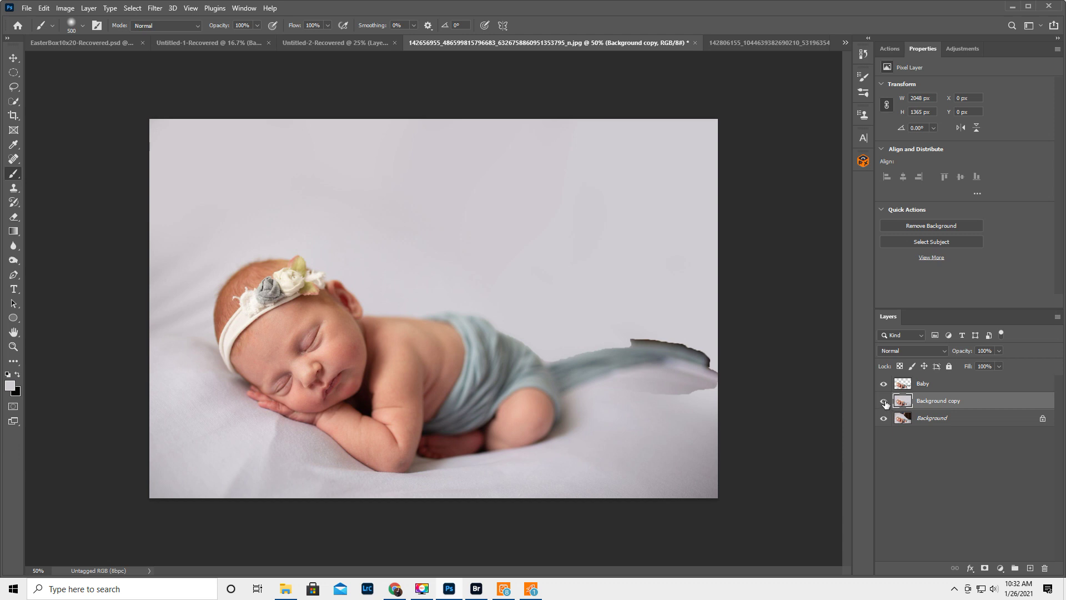
key(ctrl+z)
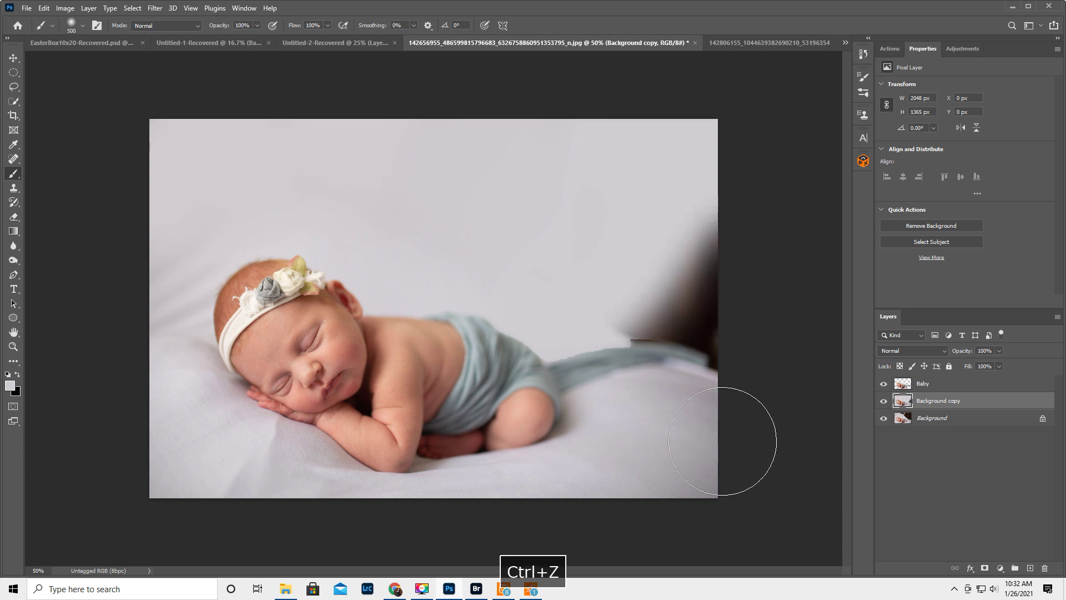
Reduce the brush to size 175 and paint sampled fabric colour over the remaining dark area above the wrap's tail
key(bracketleft)
key(bracketleft)
key(bracketleft)
key(bracketleft)
key(bracketleft)
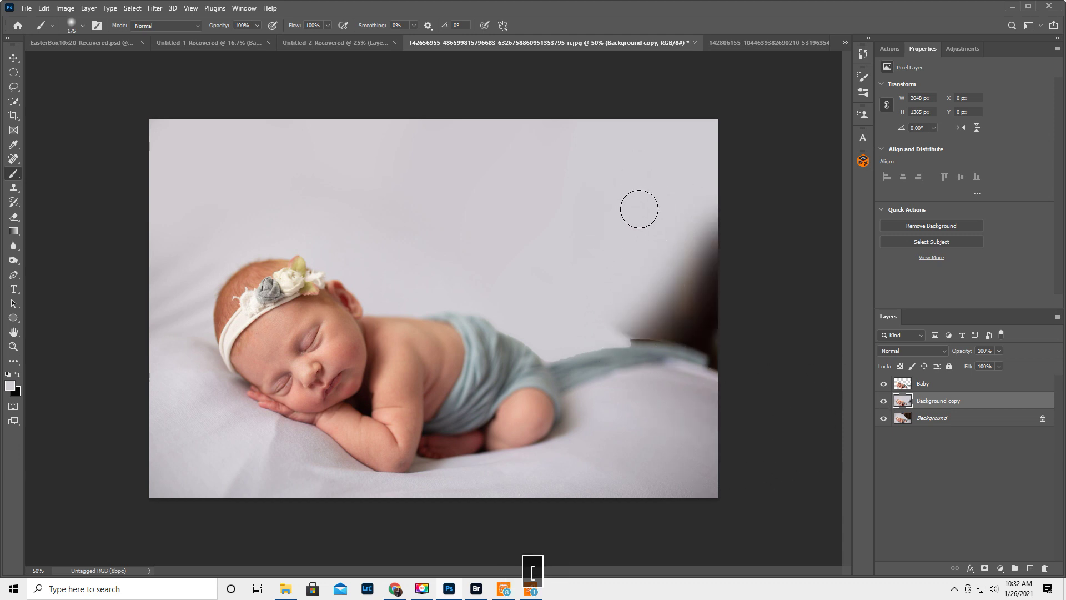
alt+click(615, 337)
mouse_move(615, 337)
mouse_down()
mouse_move(694, 329)
mouse_move(632, 325)
mouse_move(693, 330)
mouse_move(728, 356)
mouse_move(700, 277)
mouse_move(731, 291)
mouse_move(674, 299)
mouse_move(759, 310)
mouse_move(652, 289)
mouse_move(647, 301)
mouse_move(597, 310)
mouse_move(692, 276)
mouse_move(675, 262)
mouse_move(695, 232)
mouse_move(632, 250)
mouse_move(725, 211)
mouse_up()
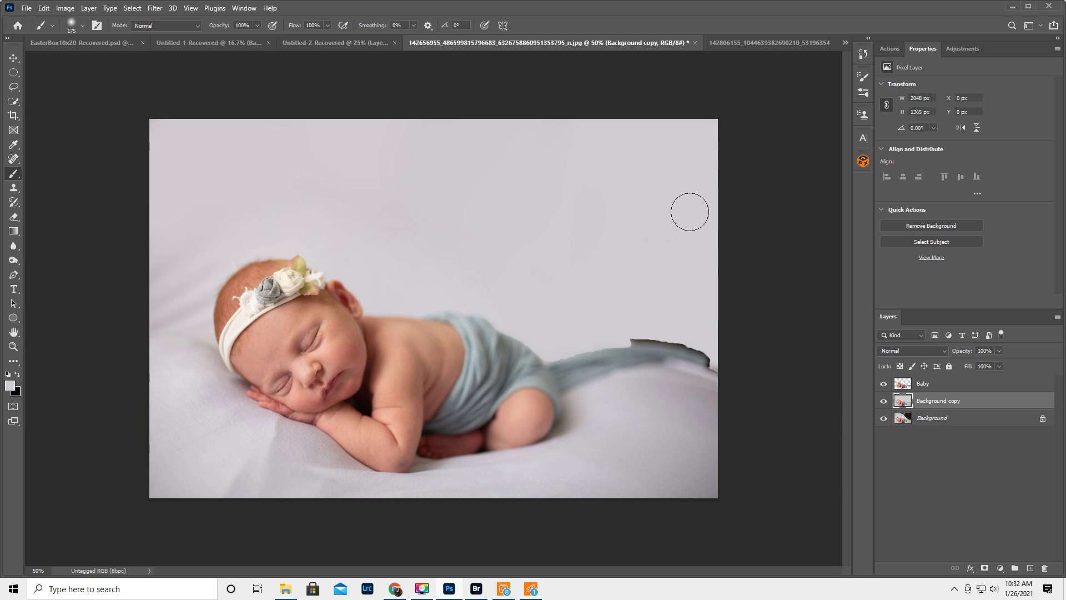
Blend the painted backdrop with sampled fabric colour using a size 800 brush at 33% opacity
key(bracketright)
key(bracketright)
key(bracketright)
key(bracketright)
key(bracketright)
key(bracketright)
key(bracketright)
key(bracketright)
drag(221, 25, 187, 39)
alt+click(254, 246)
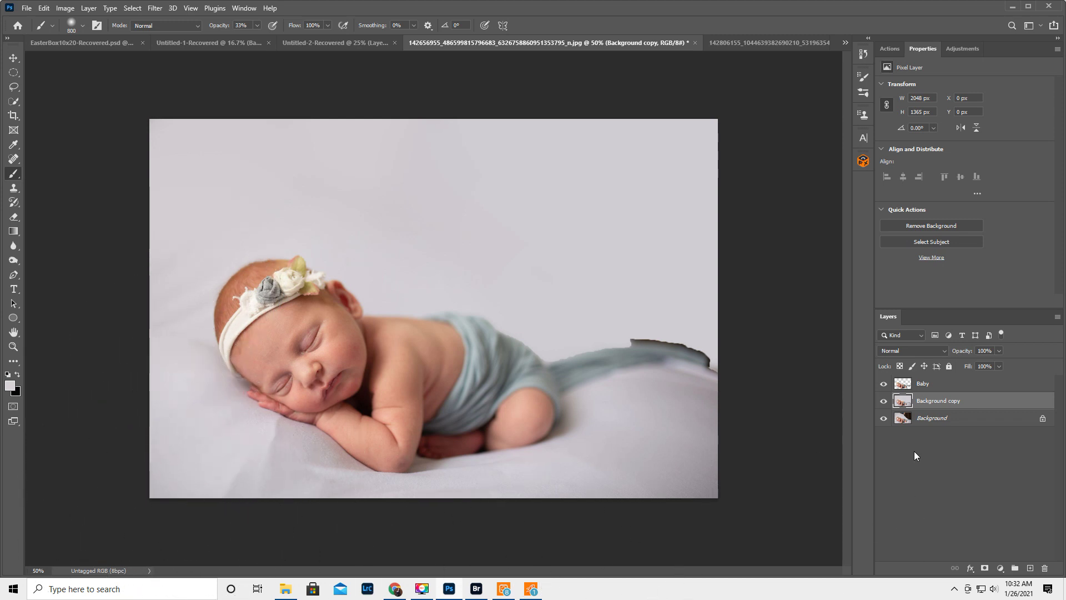
Check the Baby layer by toggling its visibility, and add a layer mask to it
click(883, 383)
click(883, 384)
click(951, 384)
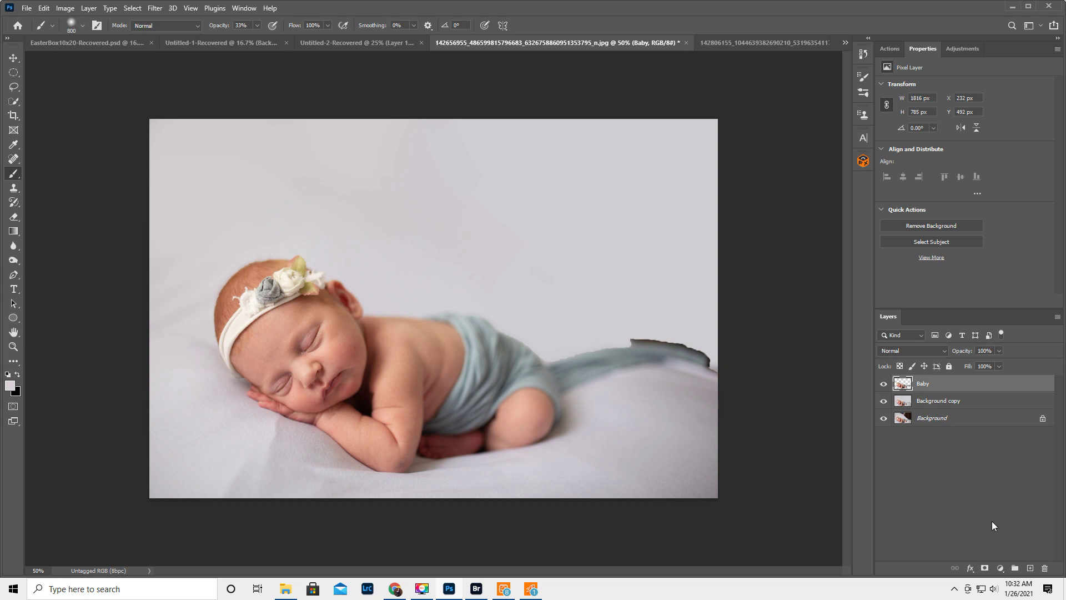
click(984, 568)
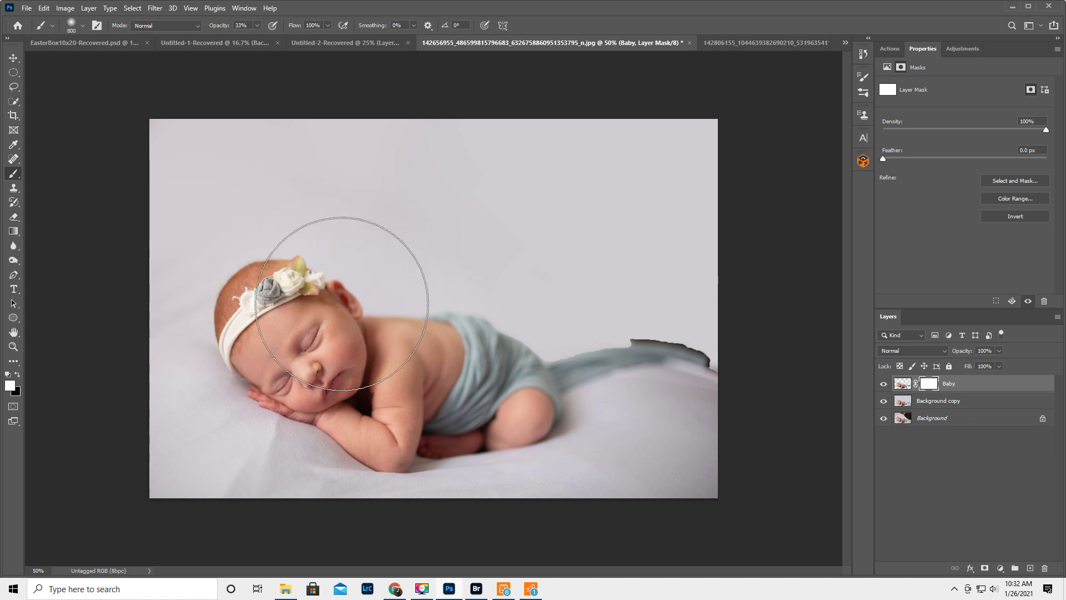
Mask out the dark edge above the wrap's tail on the Baby layer mask with a black size 90 brush at 33% opacity
key(x)
key(d)
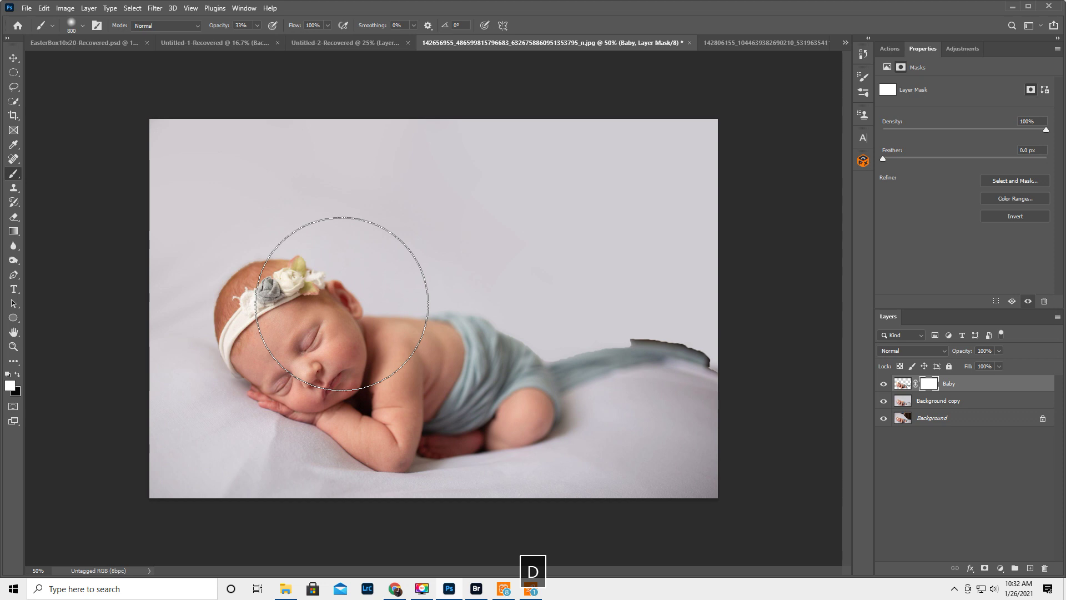
key(x)
key(bracketleft)
key(bracketleft)
key(bracketleft)
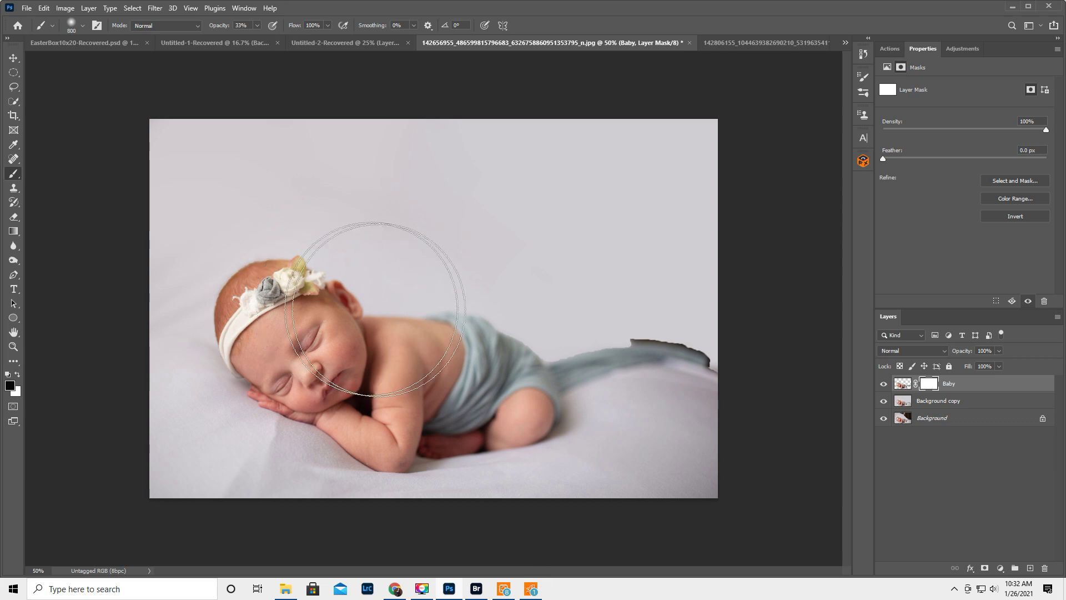
key(bracketleft)
key(bracketleft)
key(bracketleft)
key(bracketleft)
key(bracketleft)
key(bracketleft)
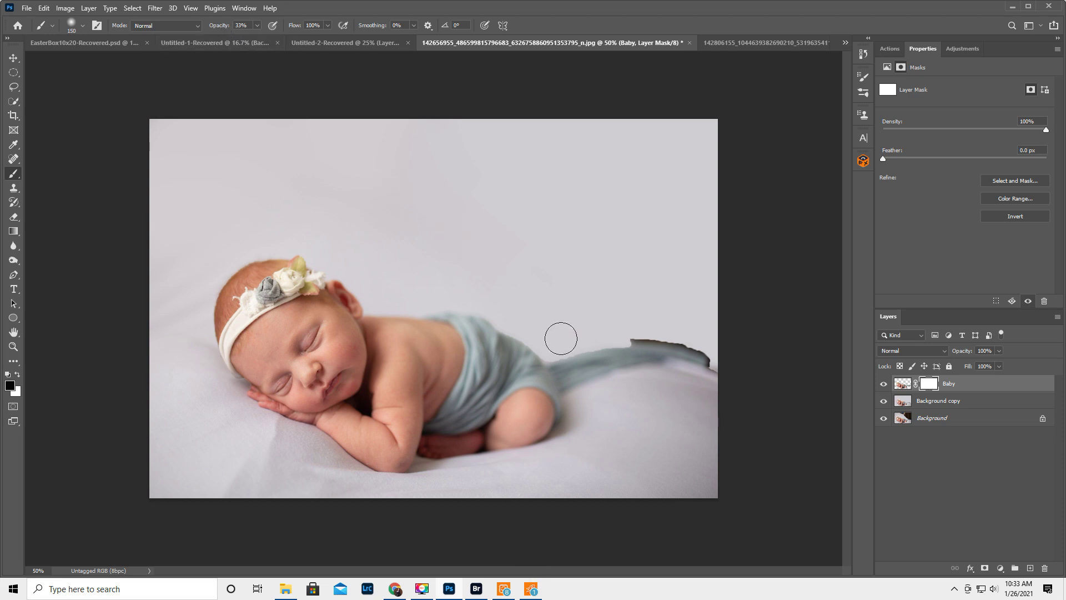
key(bracketleft)
key(bracketleft)
key(bracketleft)
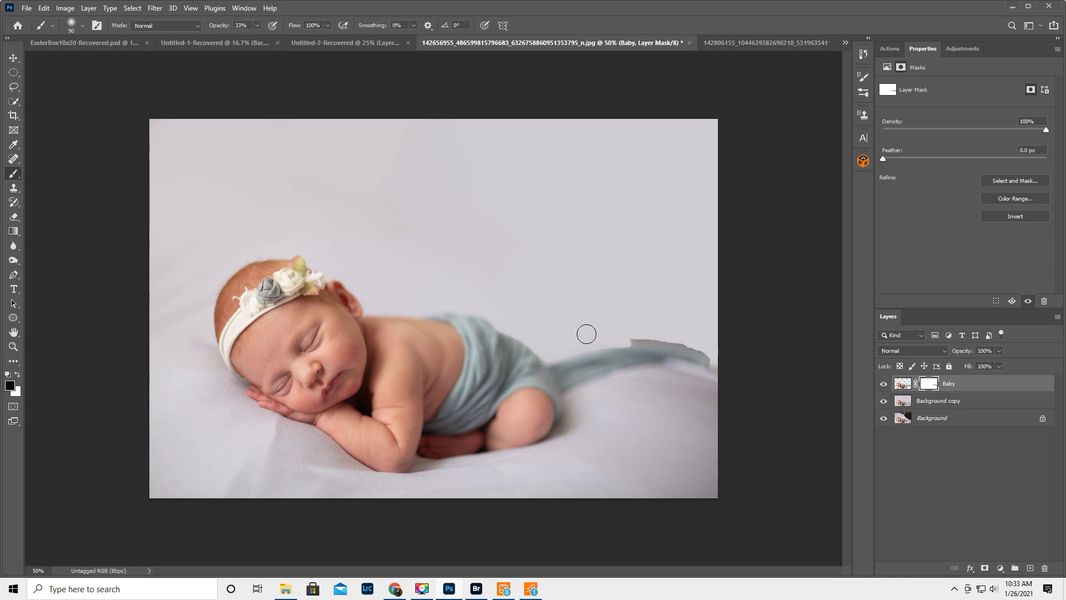
Refine the mask along the tail's upper edge with a size 45 brush at 52% opacity
key(bracketleft)
key(bracketleft)
key(bracketleft)
key(bracketleft)
key(bracketleft)
drag(221, 25, 244, 26)
mouse_move(625, 340)
mouse_down()
mouse_move(680, 345)
mouse_move(711, 362)
mouse_up()
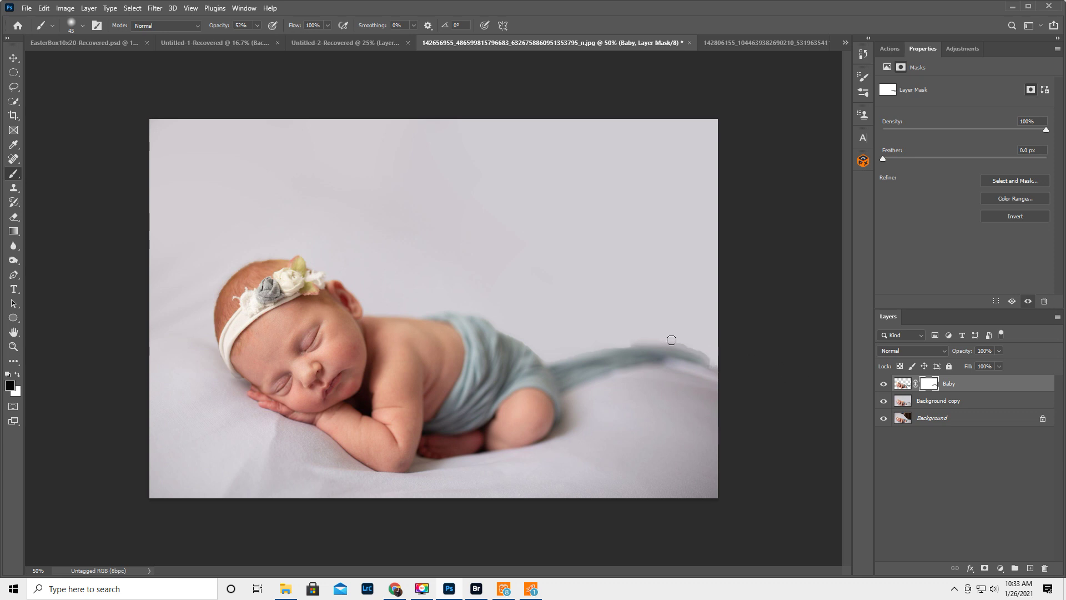
Mask out the leftover fringe around the far end of the wrap's tail with a size 125 brush at 100% opacity
drag(224, 29, 482, 92)
key(bracketright)
key(bracketright)
key(bracketright)
key(bracketright)
key(bracketright)
key(bracketright)
key(bracketright)
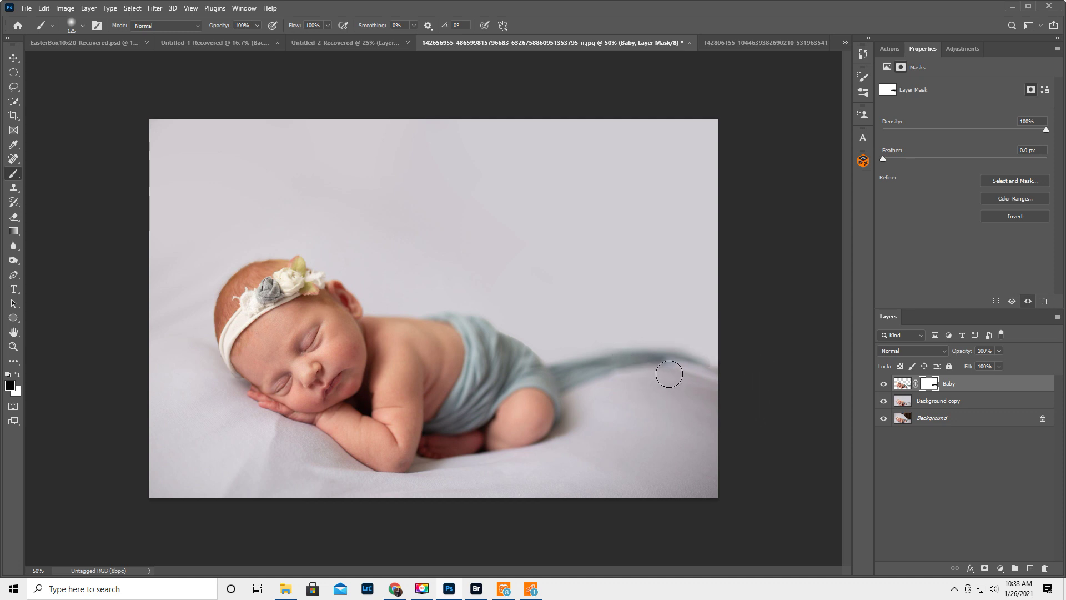
key(x)
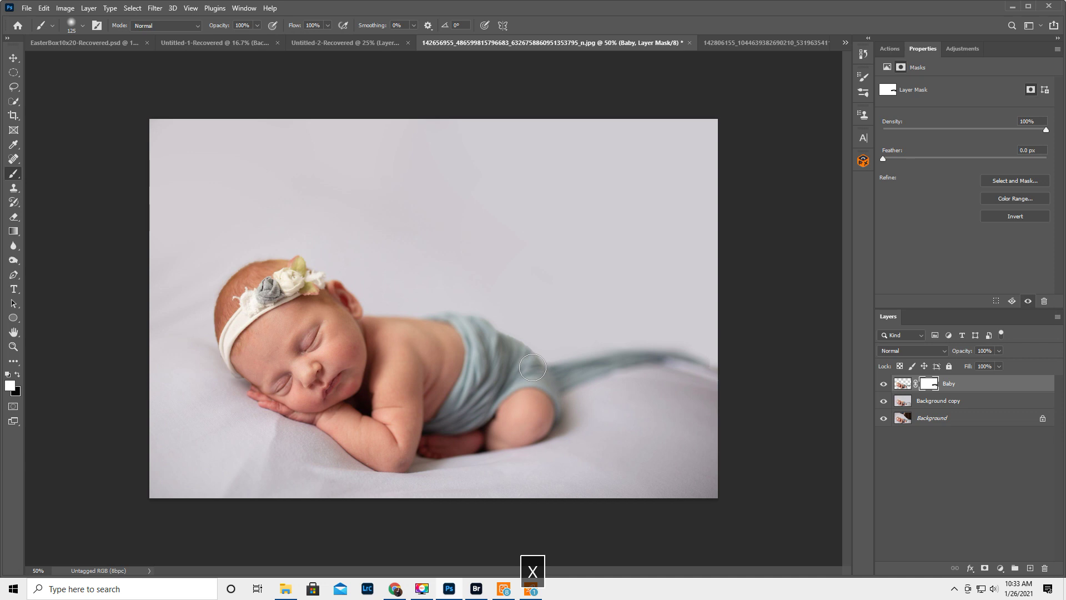
key(x)
Check the masked result by toggling the visibility of the Background copy and Baby layers
click(883, 401)
click(883, 401)
click(884, 383)
click(883, 383)
click(884, 385)
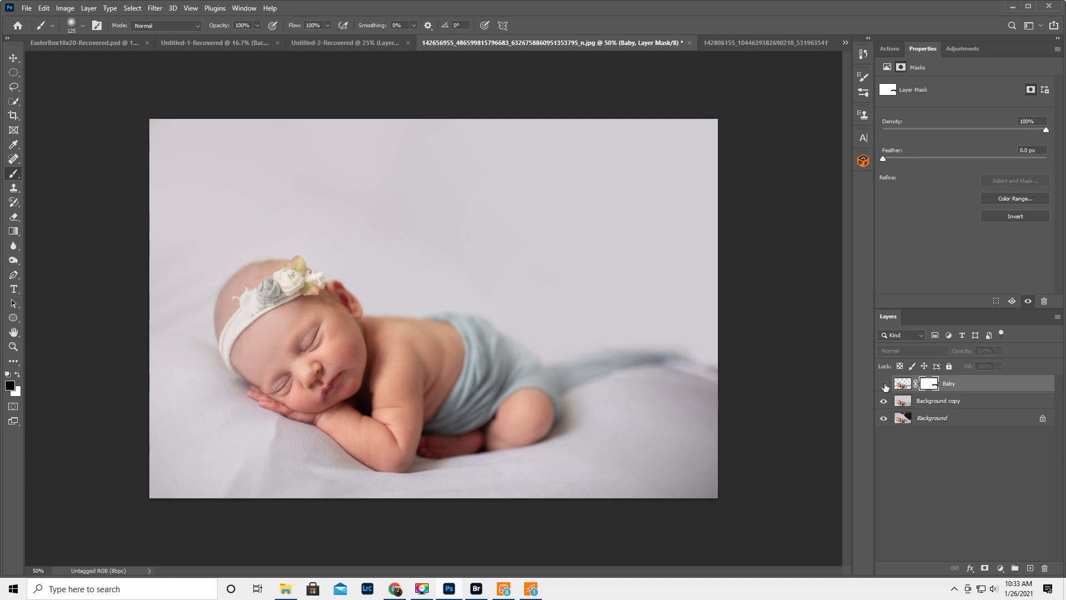
click(883, 383)
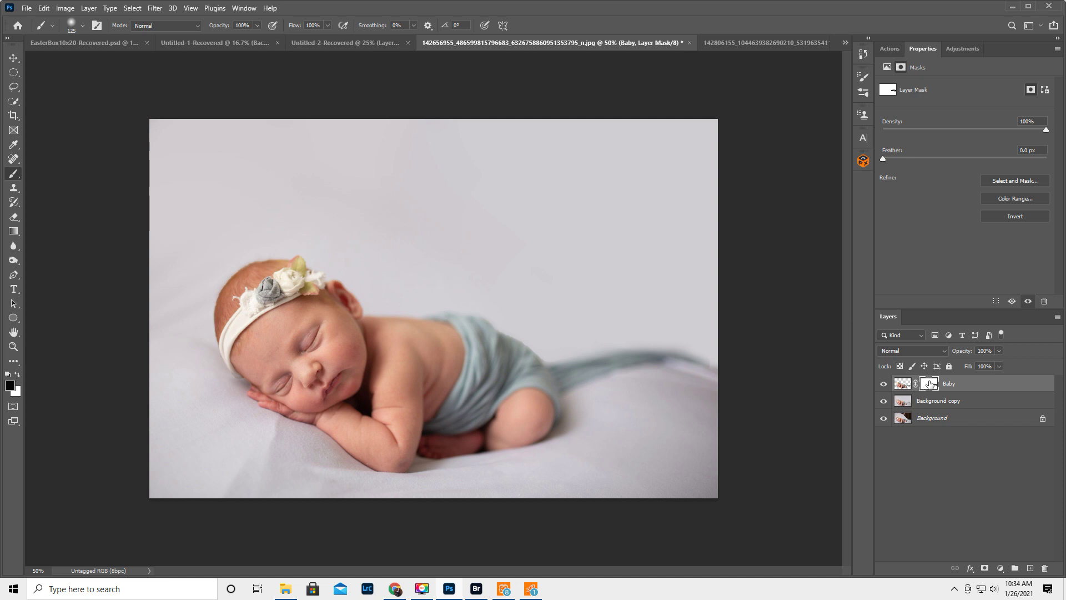
Reduce the brush to size 35 and make the Background copy layer active
key(bracketleft)
key(bracketleft)
key(bracketleft)
key(bracketleft)
key(bracketleft)
key(bracketleft)
click(939, 402)
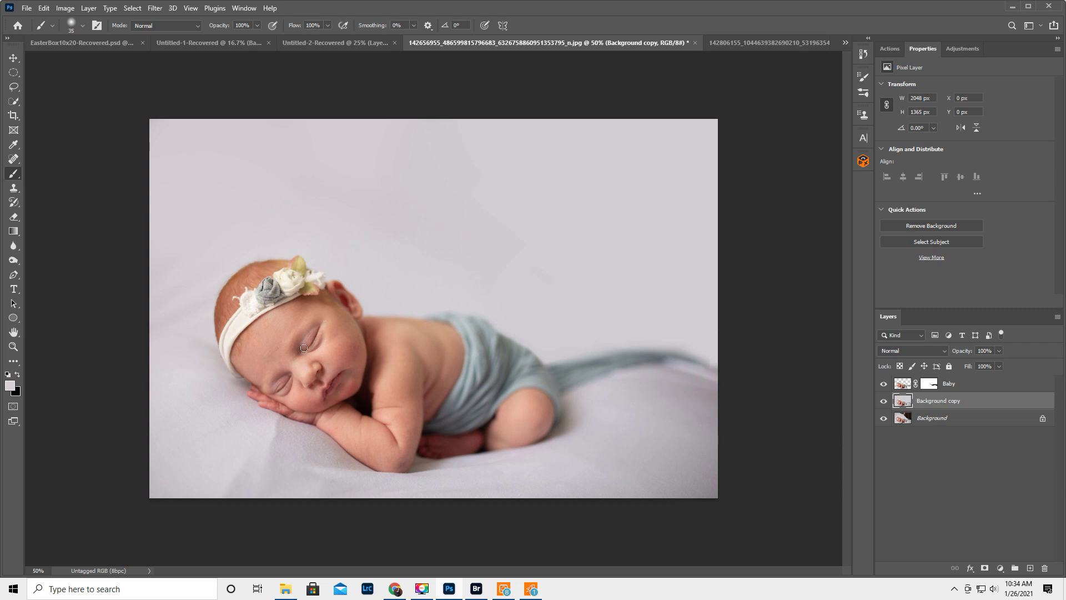
Patch the blanket creases below the baby's hands and near the photo's lower edge with the Patch tool
click(12, 159)
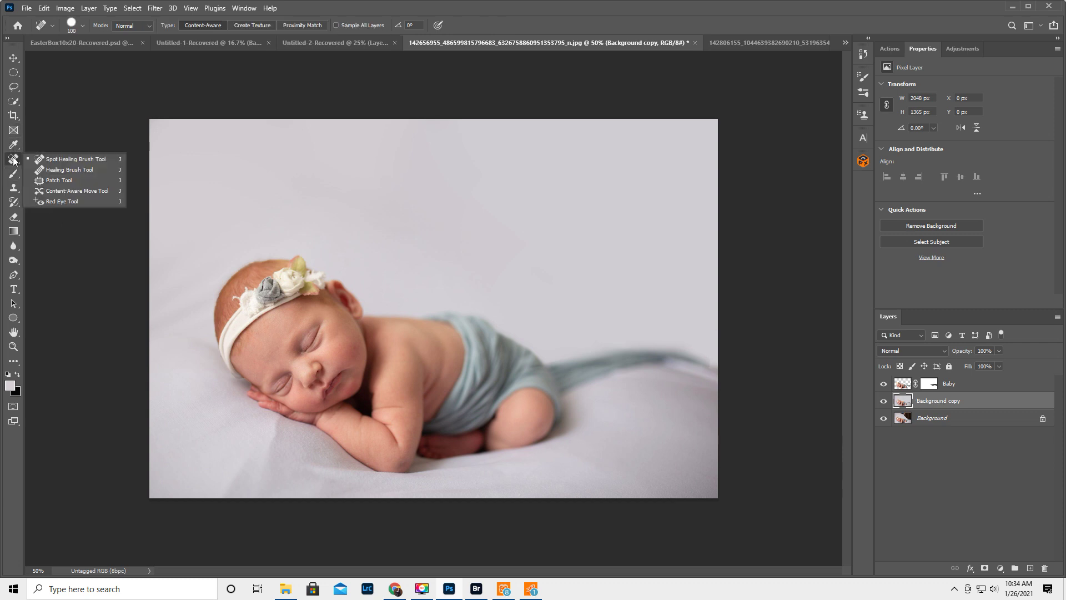
click(59, 180)
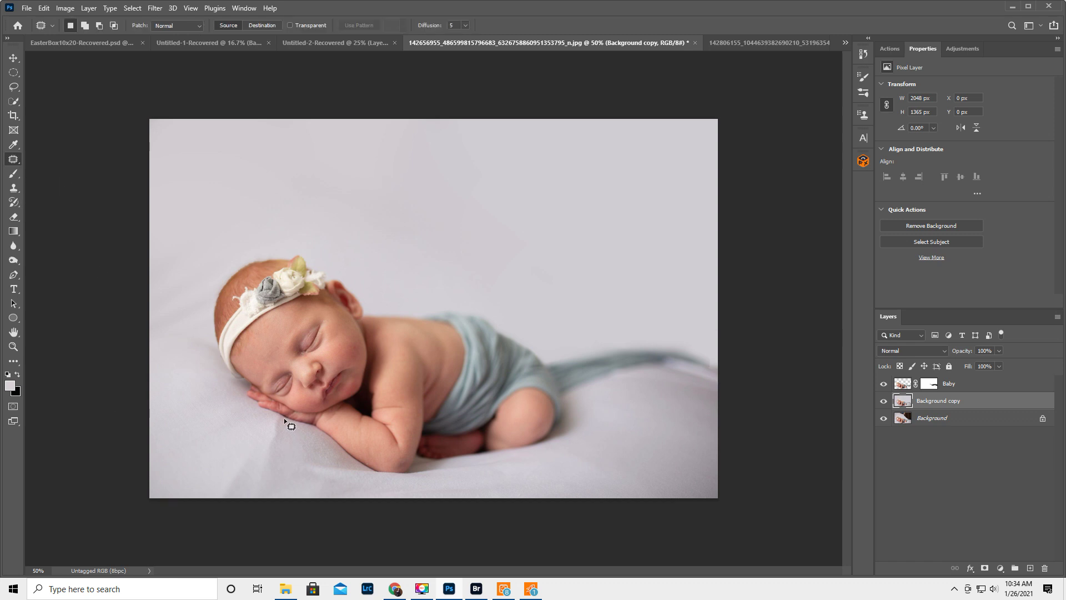
mouse_move(278, 414)
mouse_down()
mouse_move(270, 468)
mouse_move(278, 413)
mouse_move(259, 441)
mouse_move(288, 460)
mouse_up()
key(ctrl+d)
mouse_move(223, 493)
mouse_down()
mouse_move(254, 457)
mouse_move(219, 461)
mouse_up()
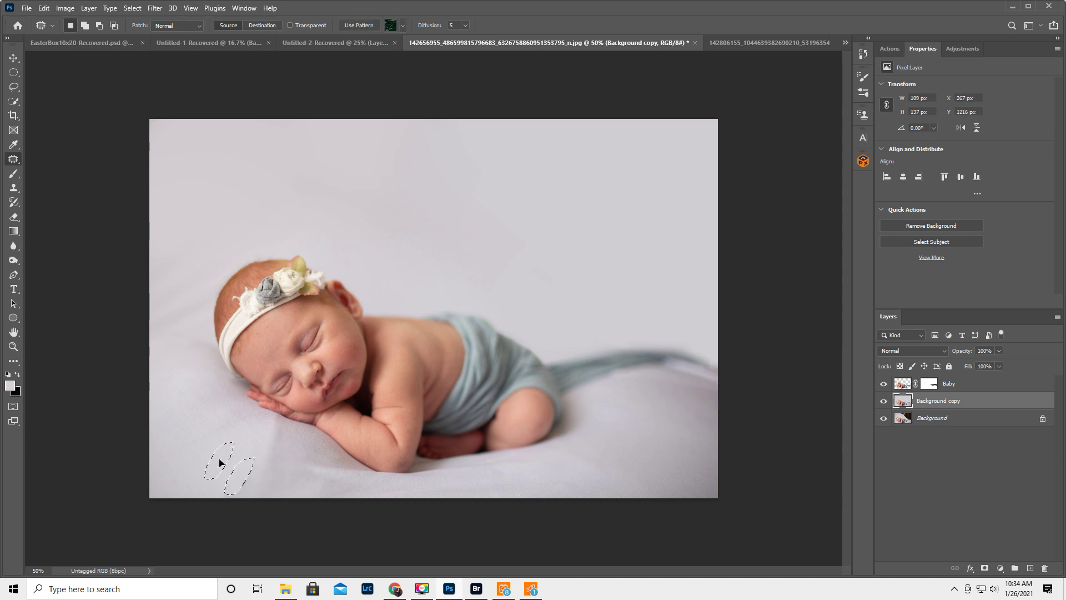
key(ctrl+d)
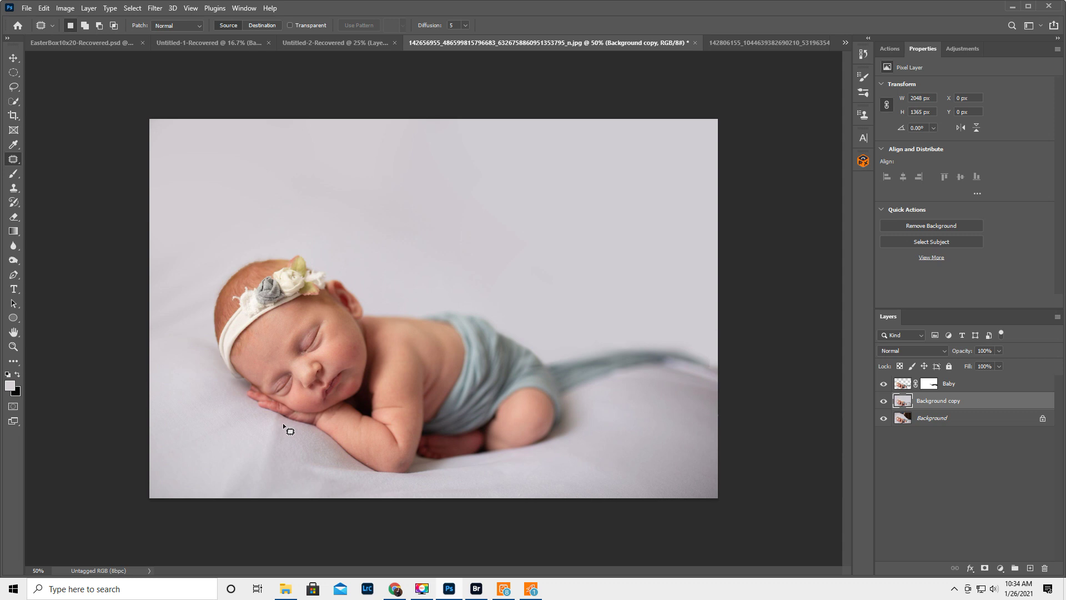
Clone fabric over the blanket crease below the baby's hands using the Clone Stamp in Lighten mode at size 30
click(13, 188)
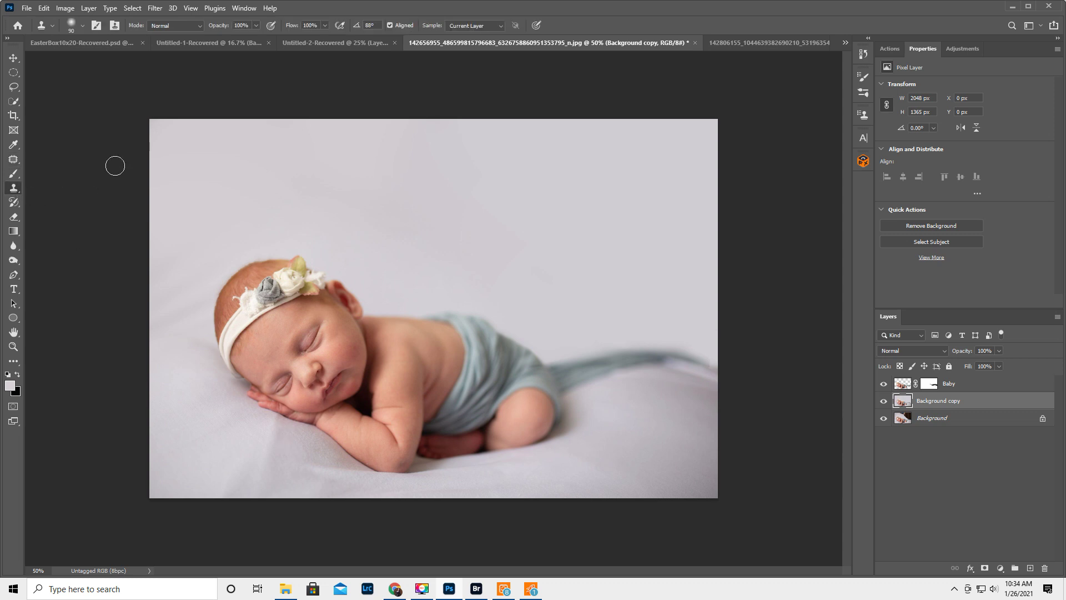
click(171, 25)
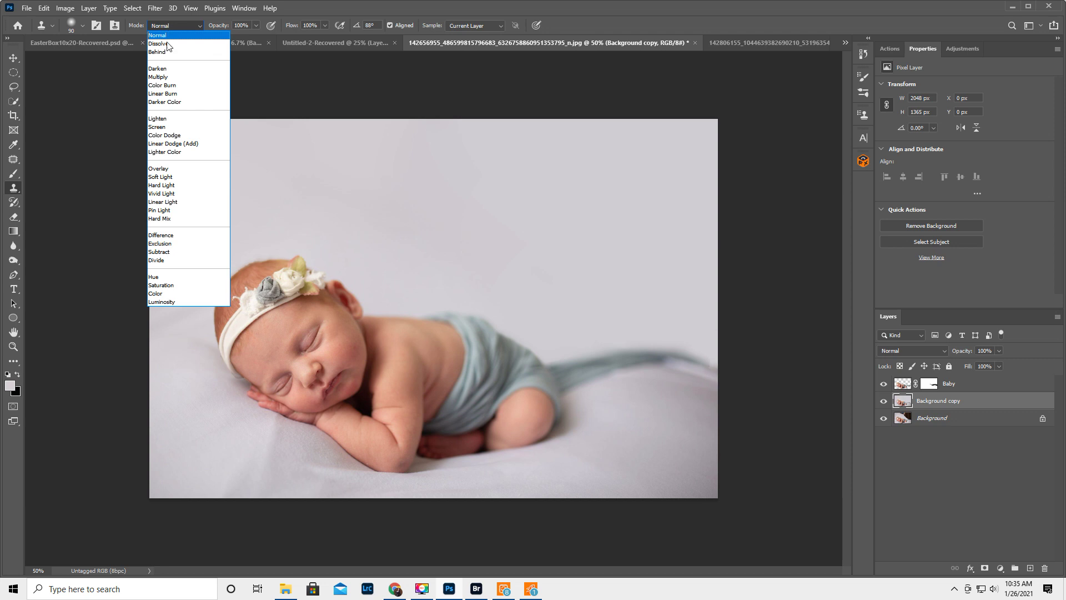
click(177, 121)
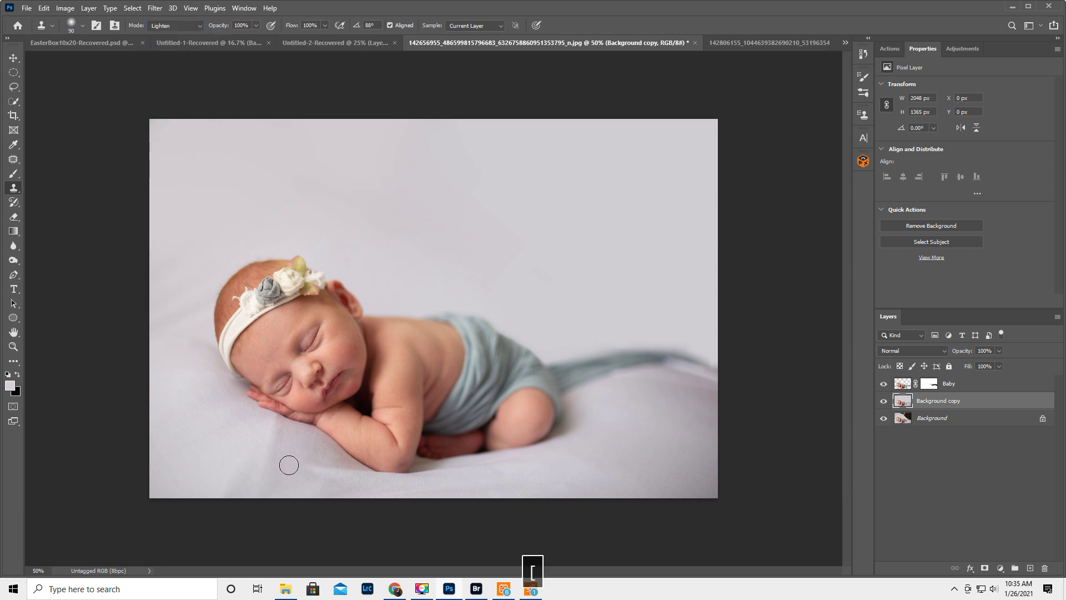
click(291, 447)
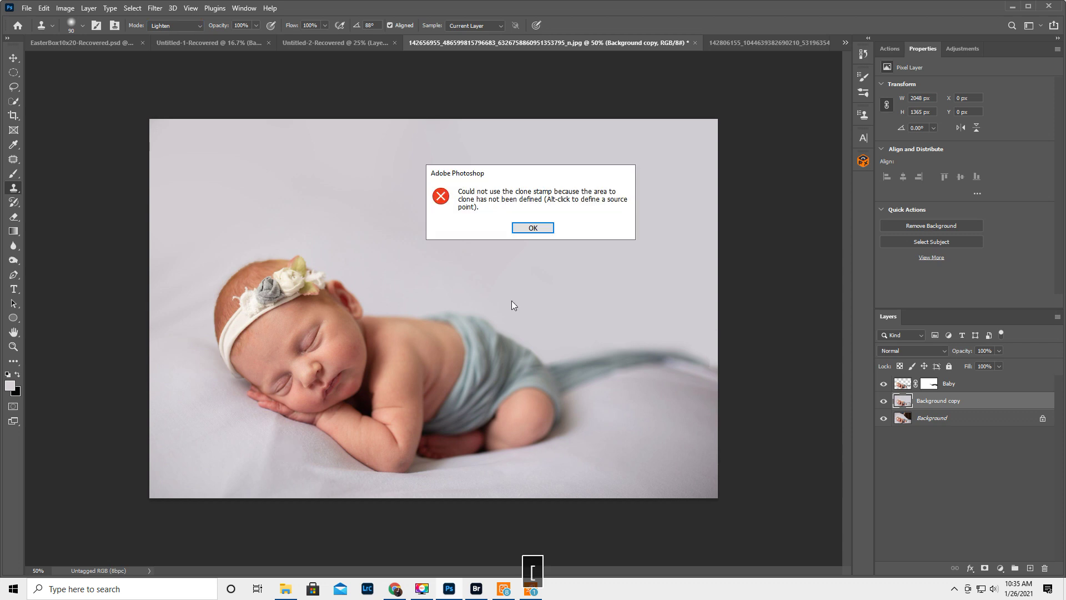
click(533, 227)
key(bracketleft)
key(bracketleft)
key(bracketleft)
key(bracketleft)
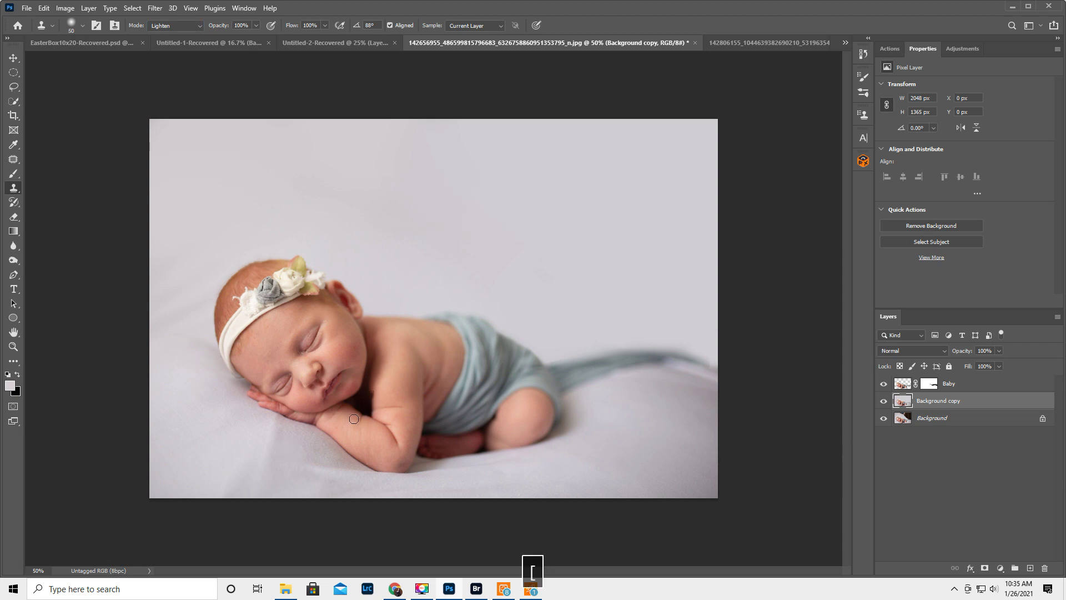
alt+click(290, 424)
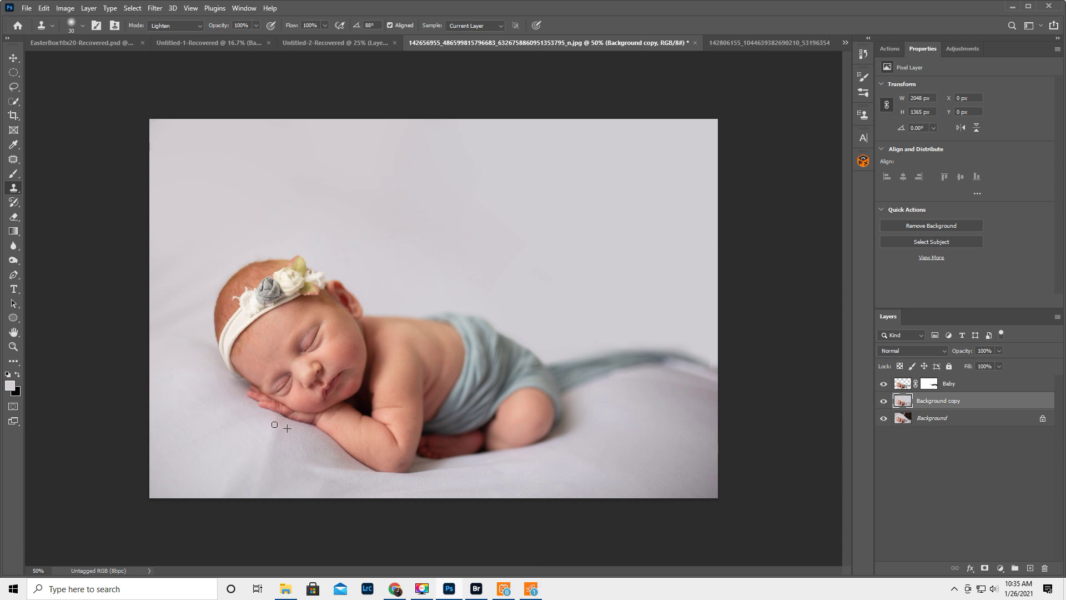
drag(275, 449, 247, 485)
Enlarge the clone brush to size 60, resample the fabric beside the baby's hand and clone over the remaining crease
key(bracketright)
key(bracketright)
key(bracketright)
alt+click(289, 432)
mouse_move(275, 426)
mouse_down()
mouse_move(273, 445)
mouse_move(267, 422)
mouse_move(274, 433)
mouse_up()
Check the Background copy layer by toggling its visibility, and flatten the image
click(883, 401)
click(884, 401)
click(883, 401)
click(883, 400)
click(1058, 317)
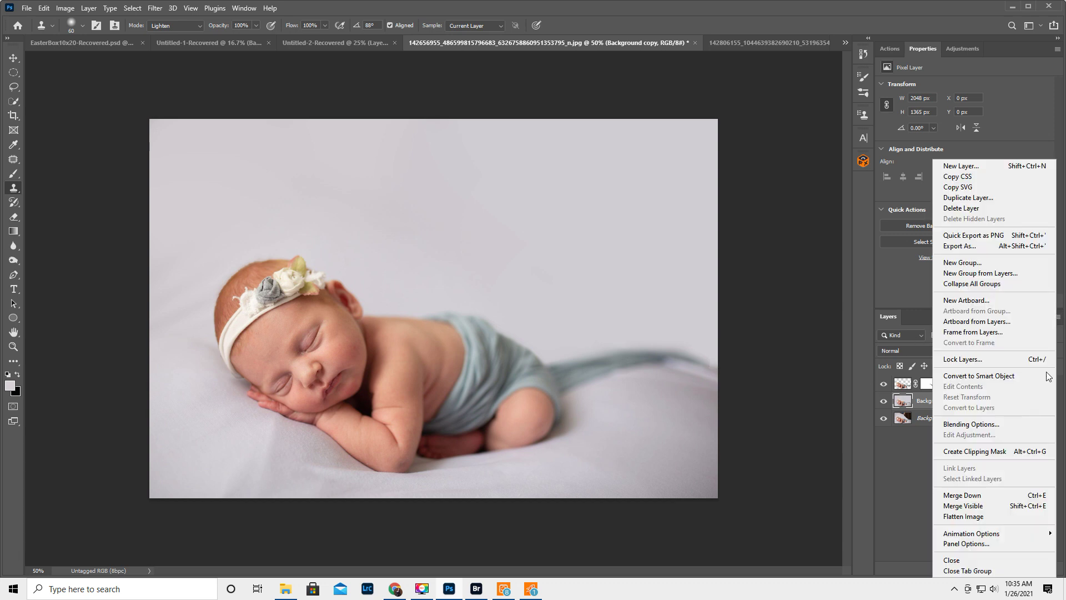
click(964, 517)
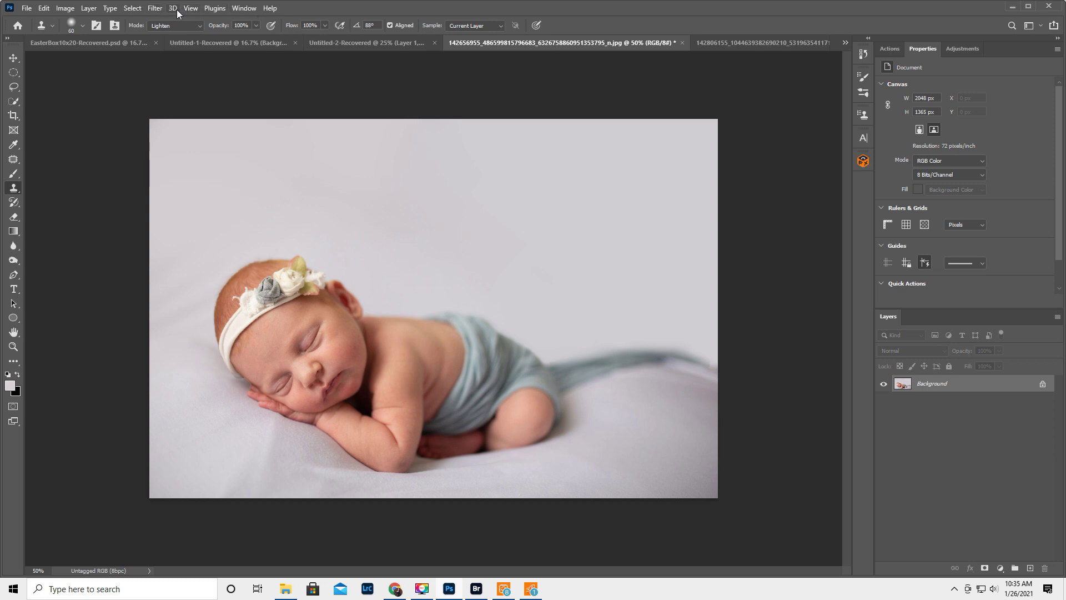
Open Liquify and freeze the baby's leg, back and shoulder with a size 175 freeze mask brush
click(155, 9)
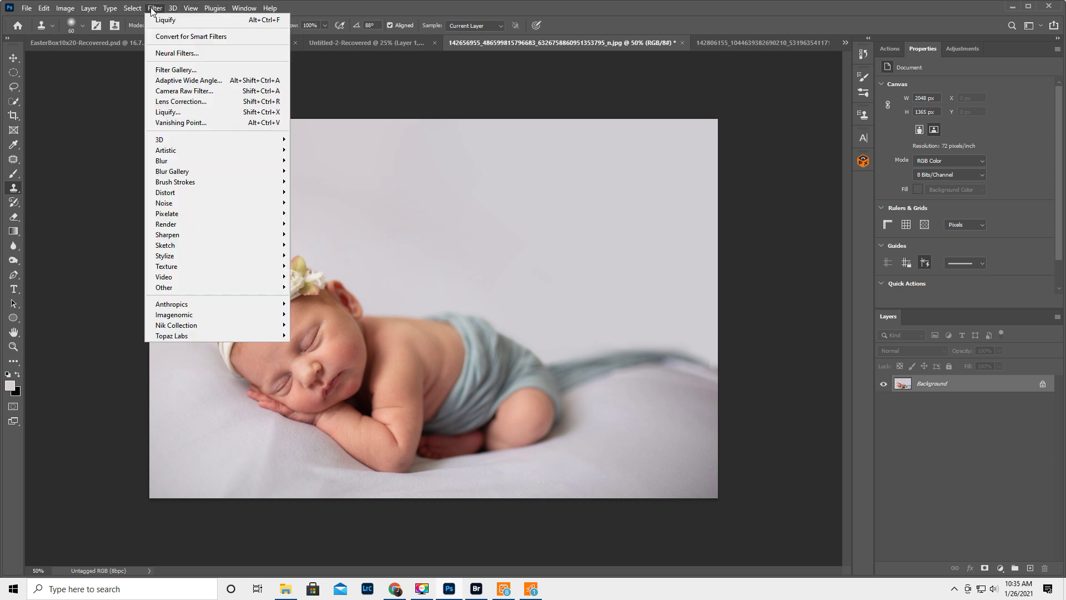
click(191, 112)
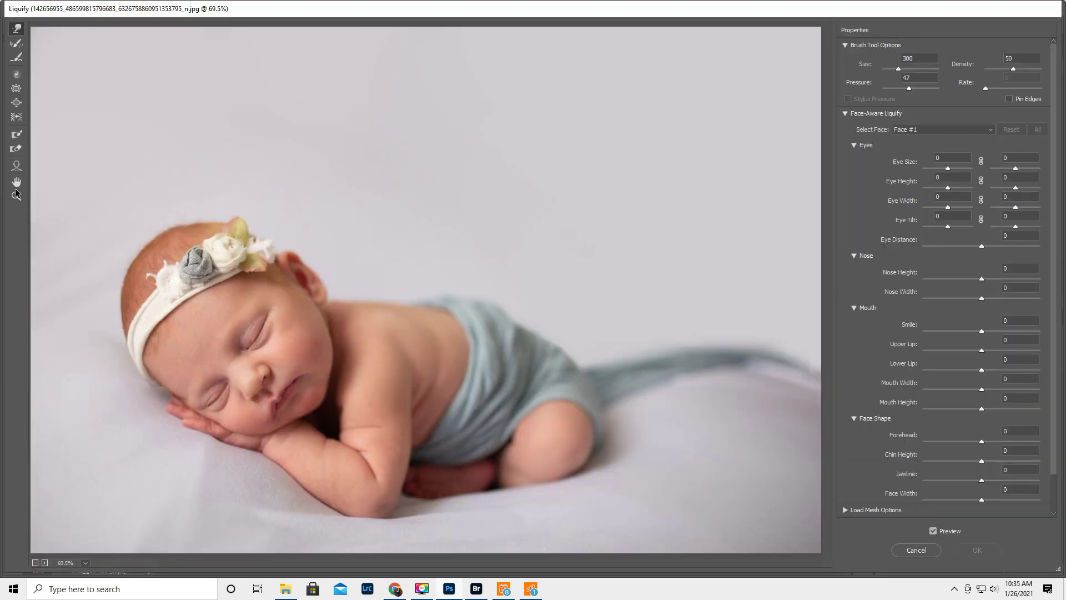
click(16, 135)
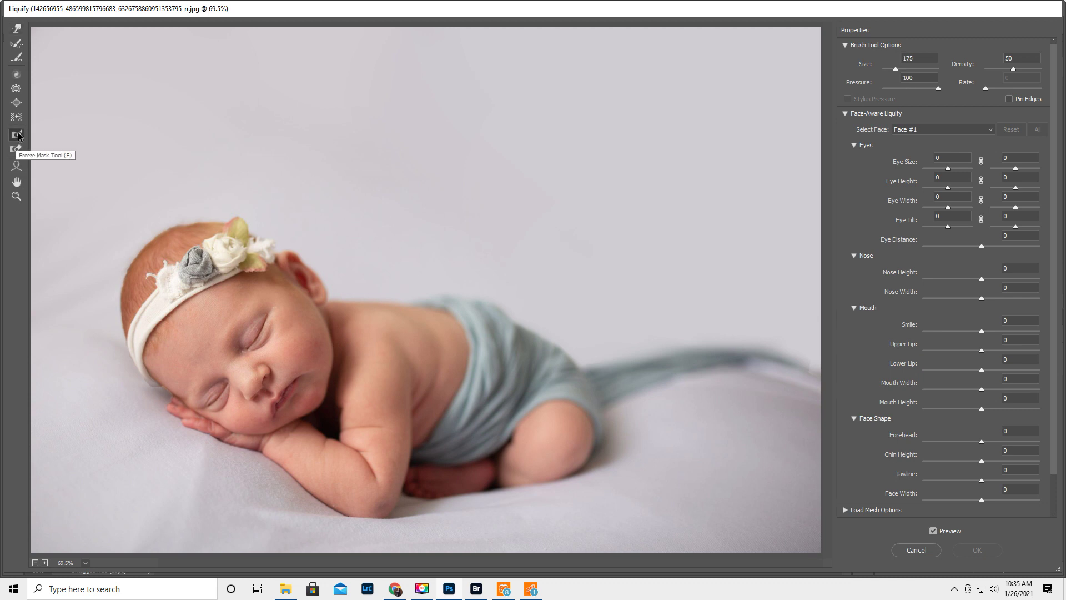
mouse_move(547, 452)
mouse_down()
mouse_move(583, 447)
mouse_move(578, 407)
mouse_move(539, 333)
mouse_move(492, 302)
mouse_up()
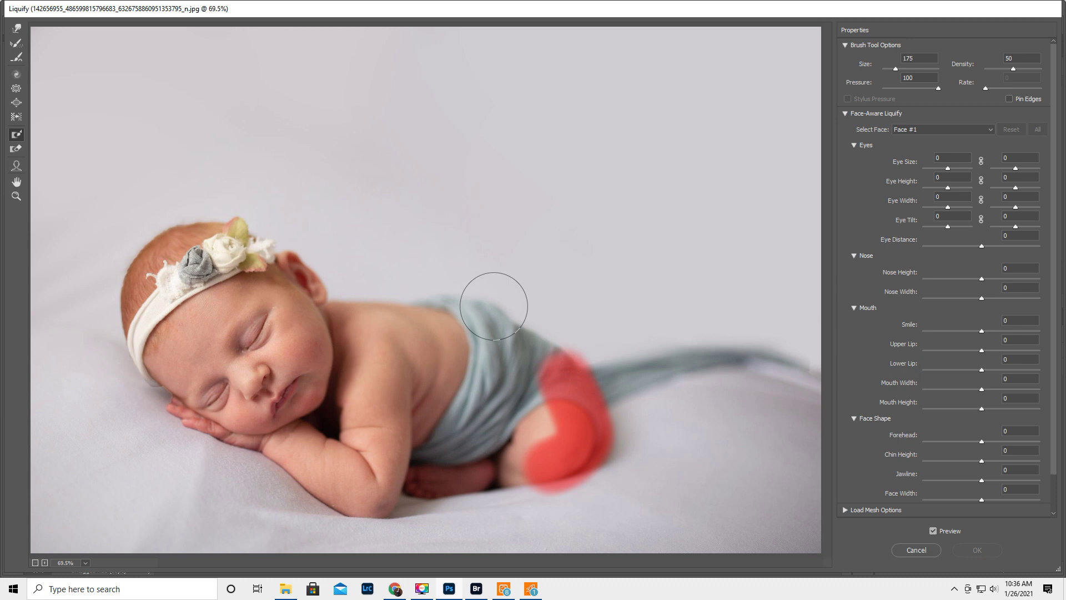
mouse_move(383, 285)
mouse_down()
mouse_move(379, 315)
mouse_move(343, 332)
mouse_move(307, 328)
mouse_up()
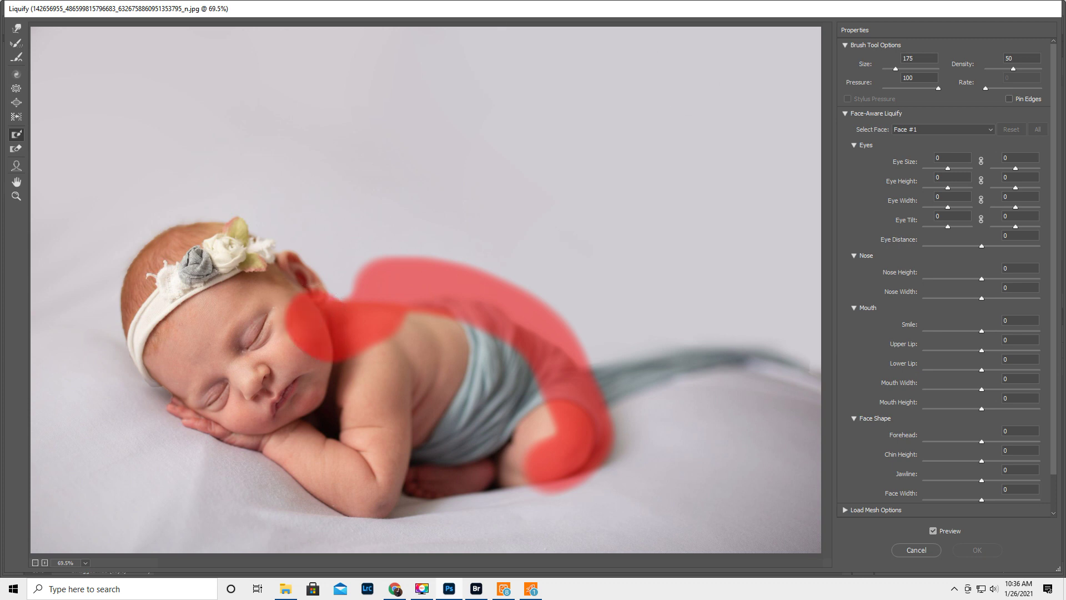
Warp the wrap's tail into a thicker, fuller shape with the Forward Warp tool at size 300 and pressure 47
click(17, 29)
mouse_move(638, 309)
mouse_down()
mouse_move(687, 378)
mouse_move(692, 311)
mouse_up()
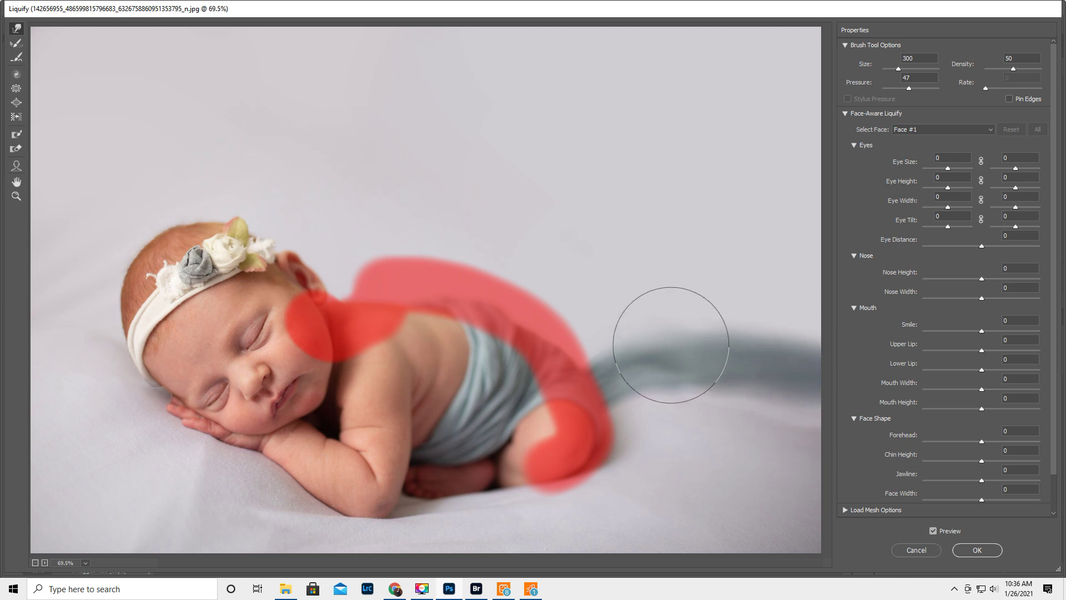
mouse_move(636, 346)
mouse_down()
mouse_move(714, 309)
mouse_move(725, 333)
mouse_move(713, 321)
mouse_move(760, 325)
mouse_move(768, 312)
mouse_move(783, 338)
mouse_move(824, 348)
mouse_move(761, 338)
mouse_up()
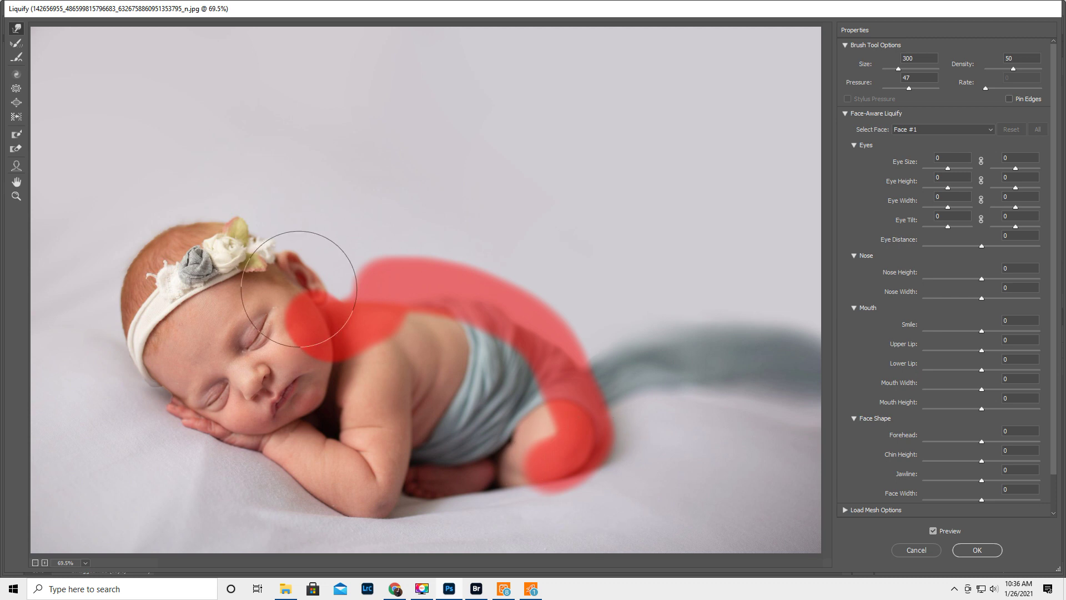
Set the warp brush to size 90 and apply the Liquify edits
key(bracketleft)
key(bracketleft)
key(bracketleft)
key(bracketleft)
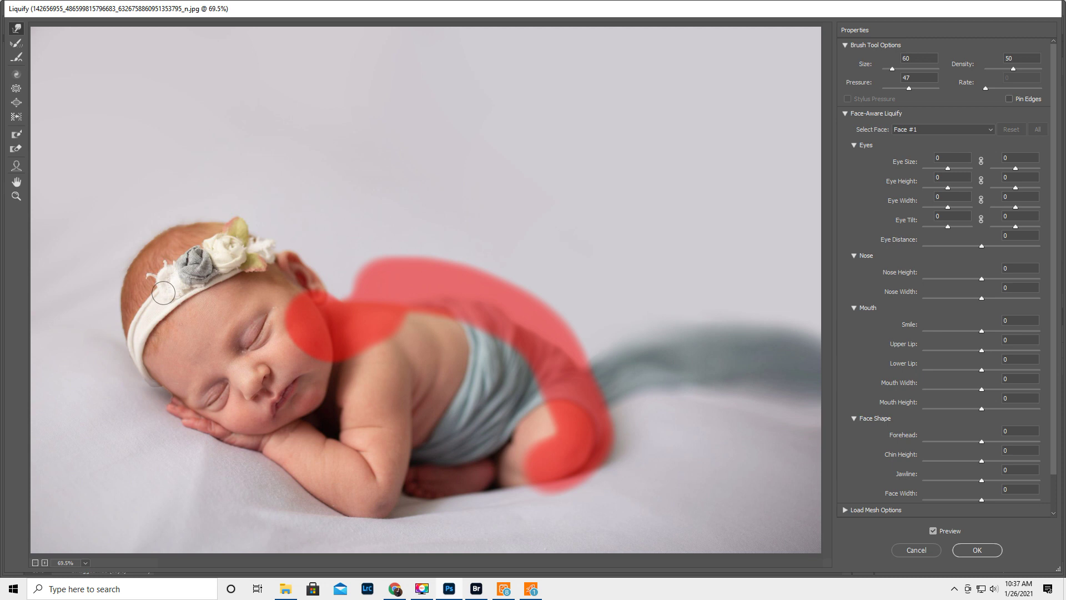
key(bracketright)
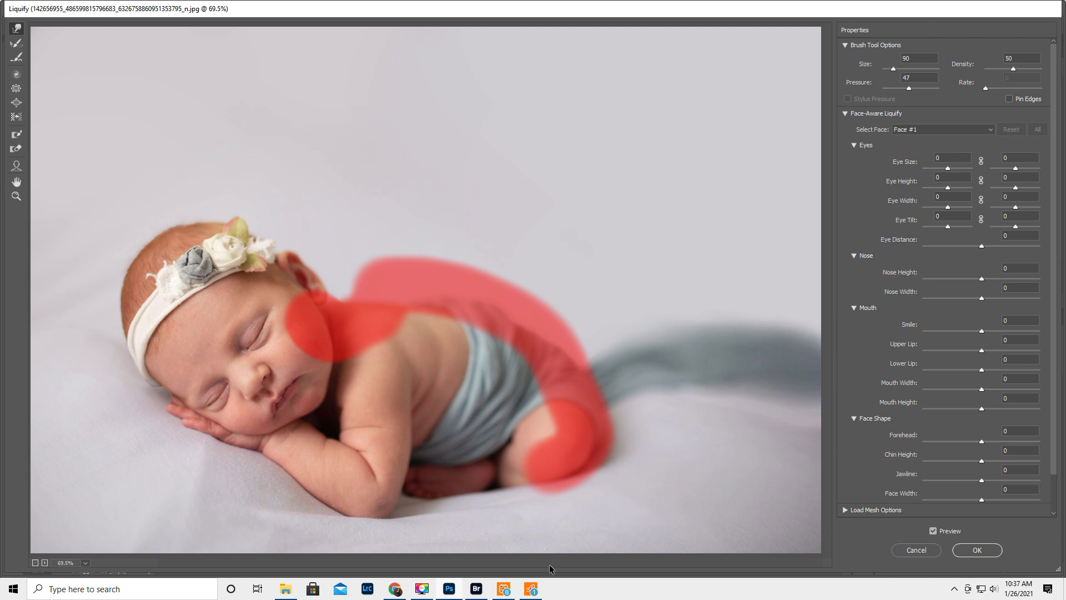
click(991, 549)
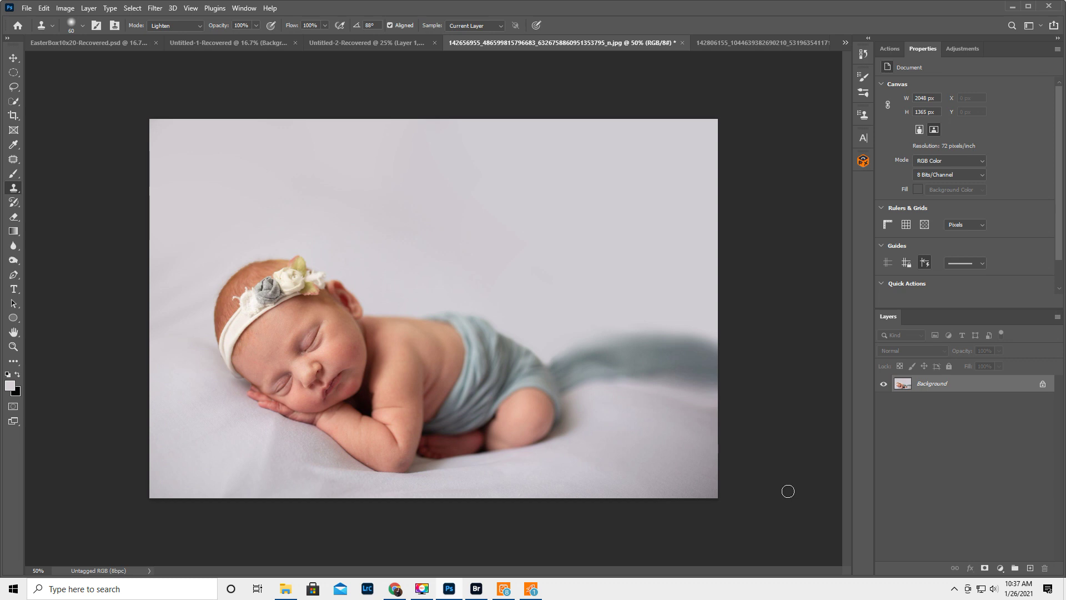